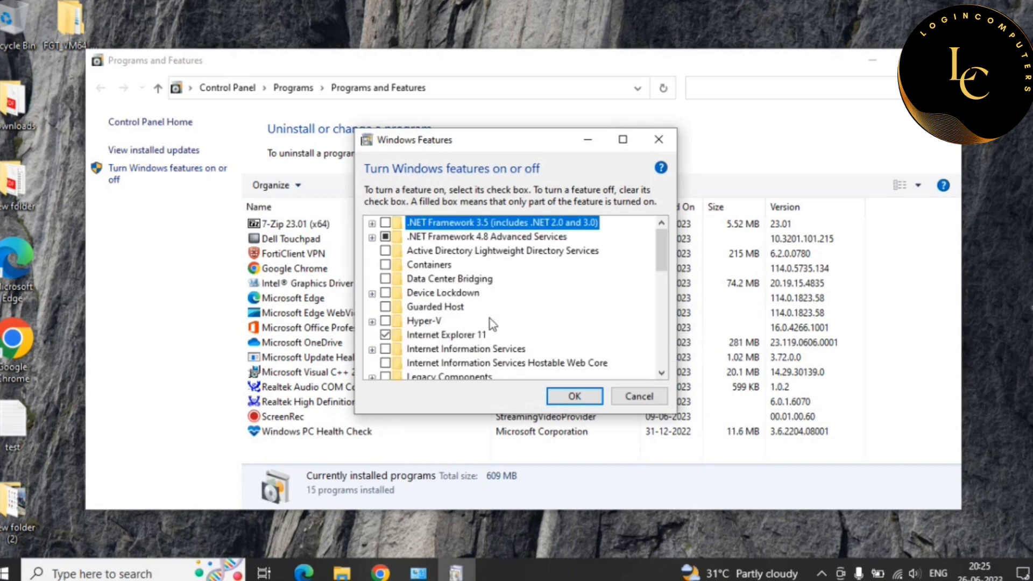
# - Turn on Hyper-V with its Management Tools and Platform components, and apply the changes
pyautogui.click(385, 322)
pyautogui.click(372, 322)
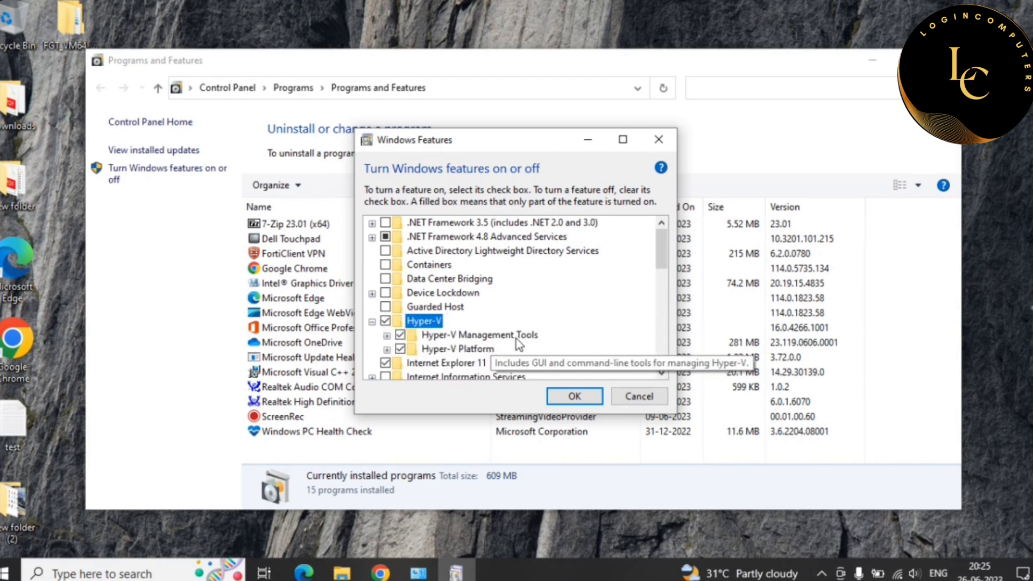
pyautogui.click(387, 350)
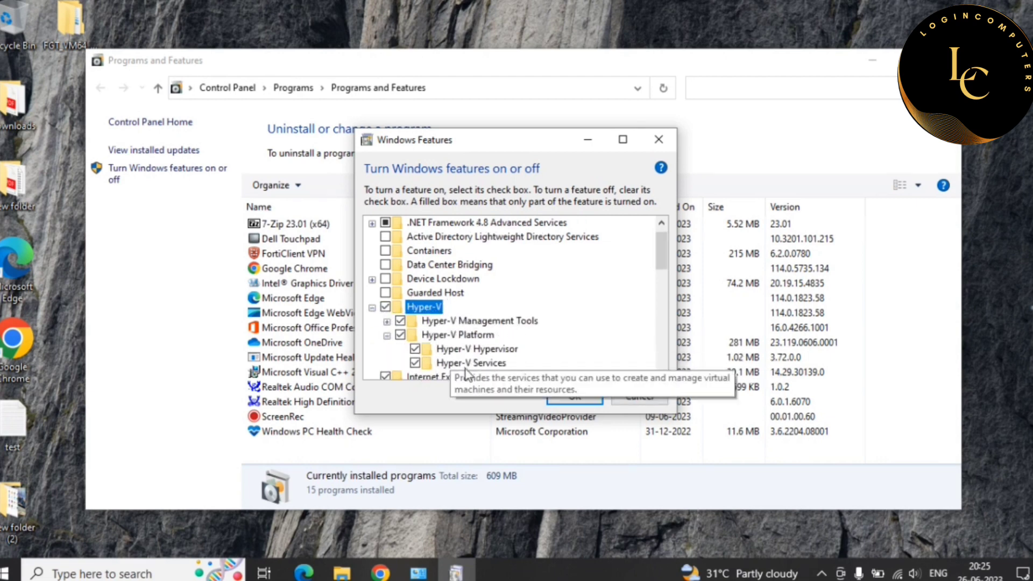
pyautogui.click(387, 321)
pyautogui.click(580, 398)
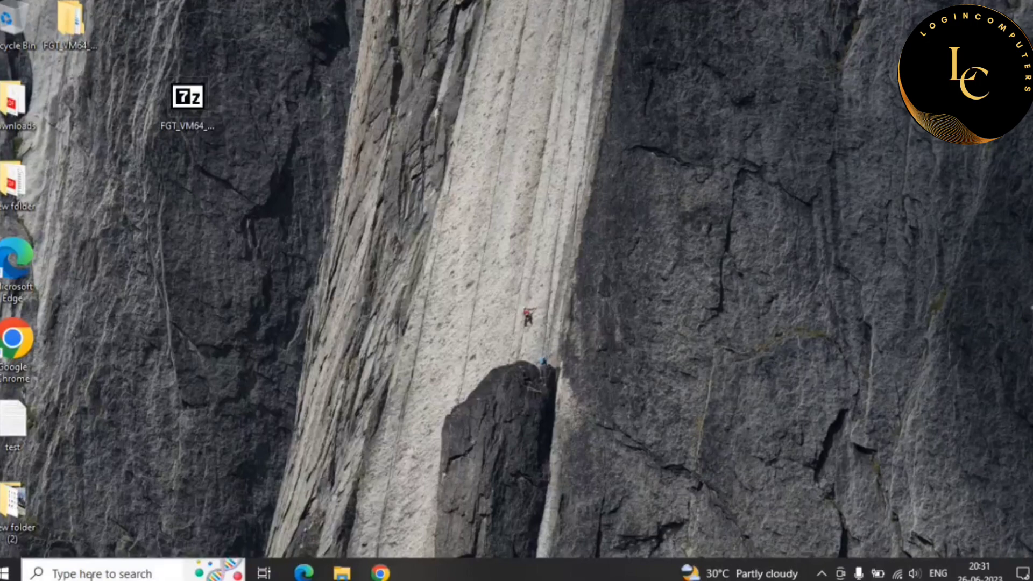
# - Launch Hyper-V Manager from a 'hy' search and select the local server DESKTOP-PLCSOM8
pyautogui.click(90, 575)
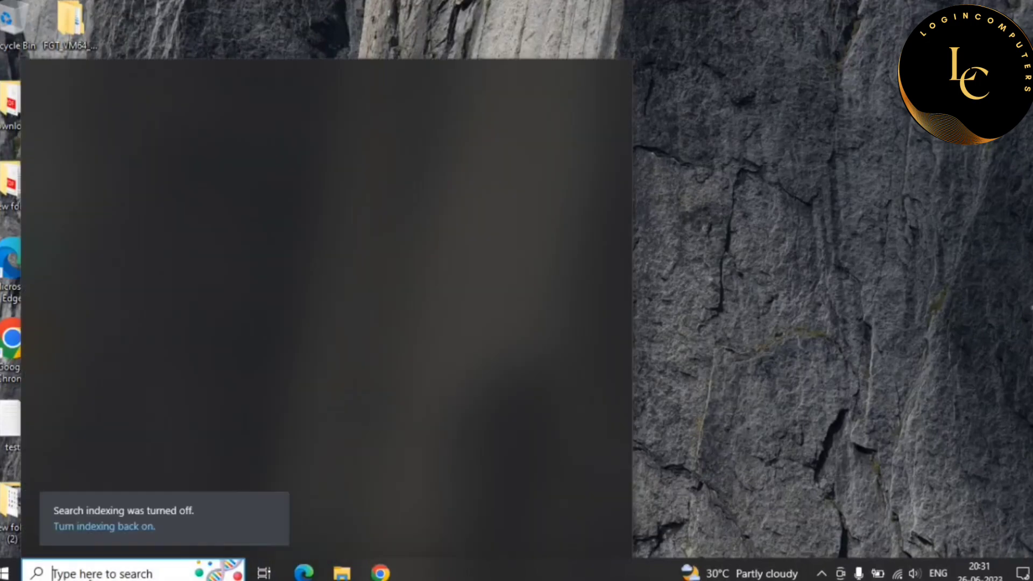
pyautogui.write('hy')
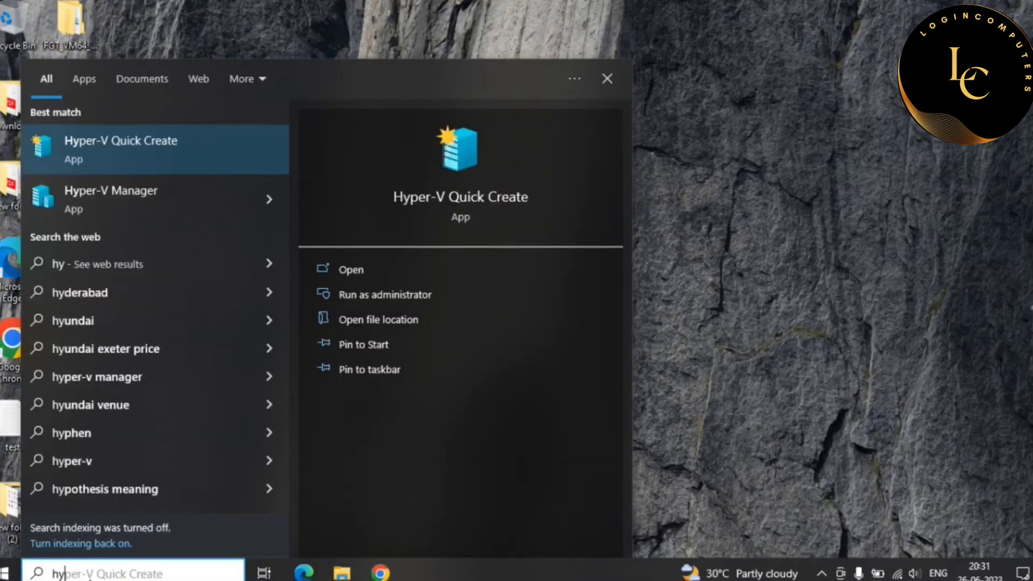
pyautogui.click(116, 212)
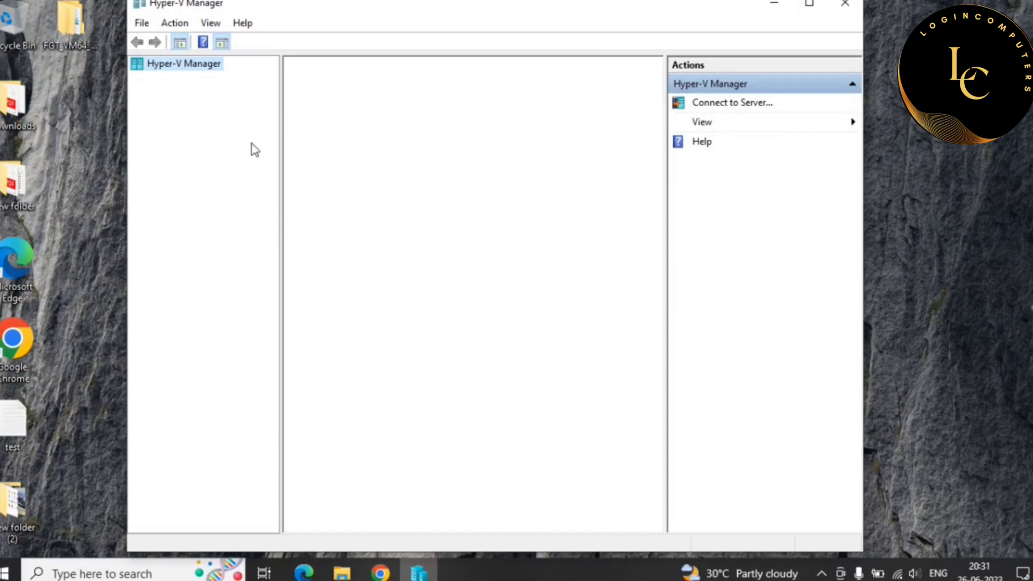
pyautogui.moveTo(558, 7); pyautogui.dragTo(604, 7)
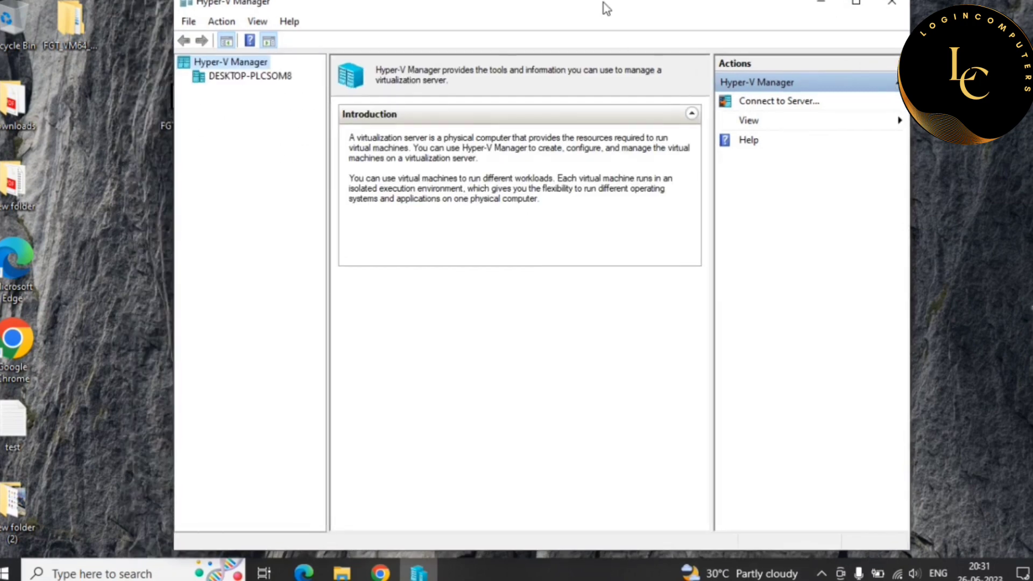
pyautogui.click(251, 78)
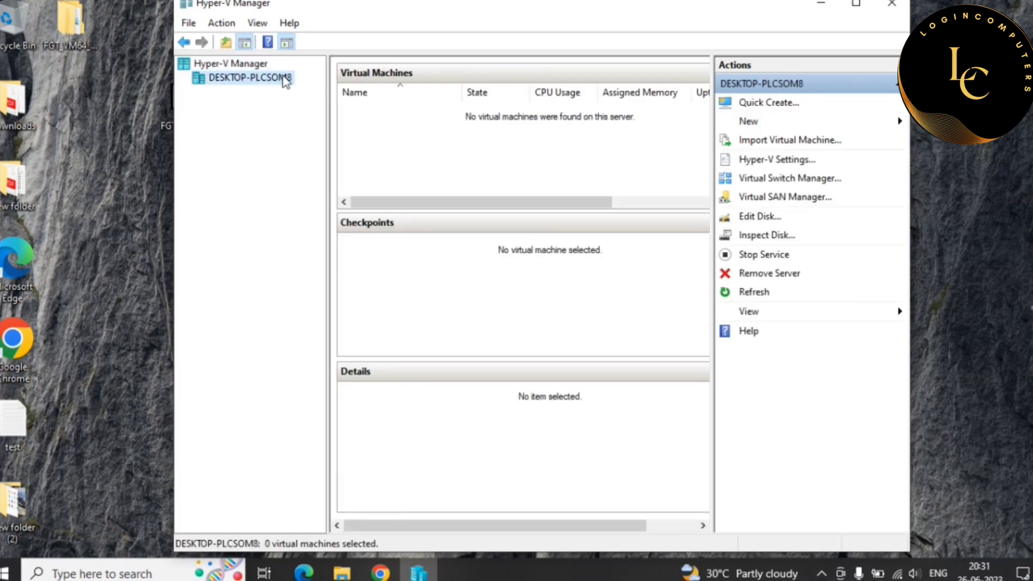
# - Open File Explorer maximized on the This PC view
pyautogui.press('super+r')
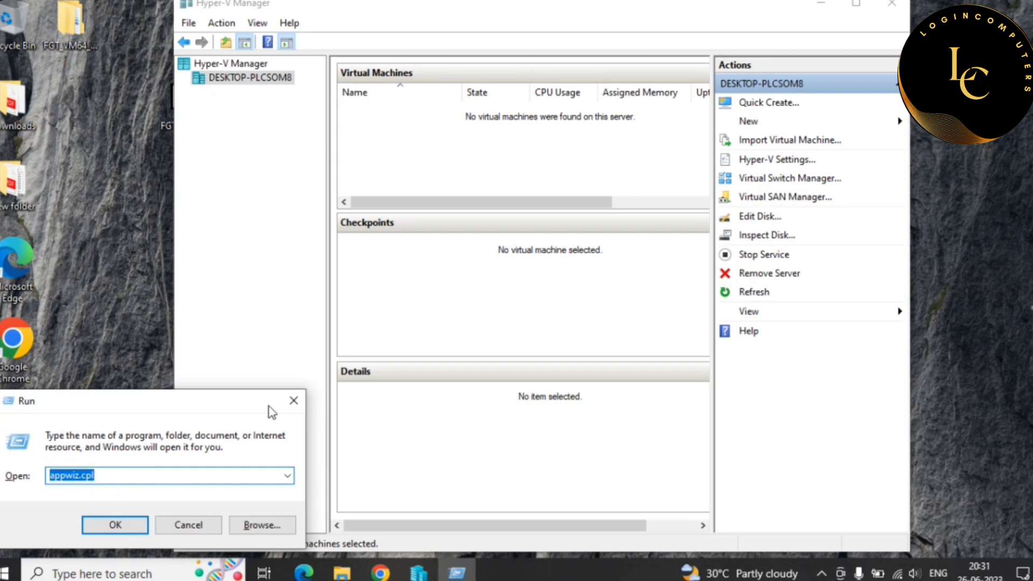
pyautogui.click(294, 401)
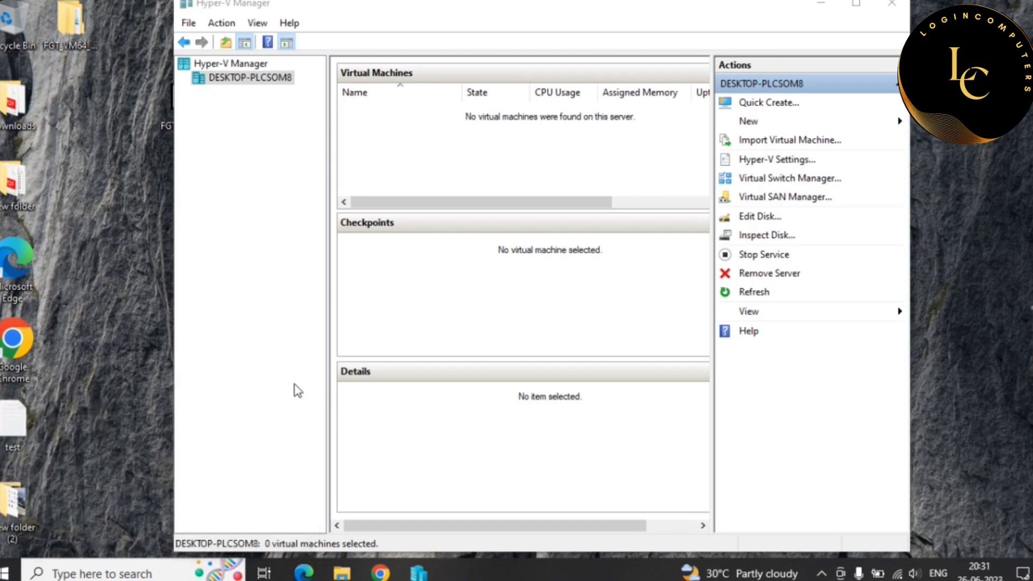
pyautogui.press('super+e')
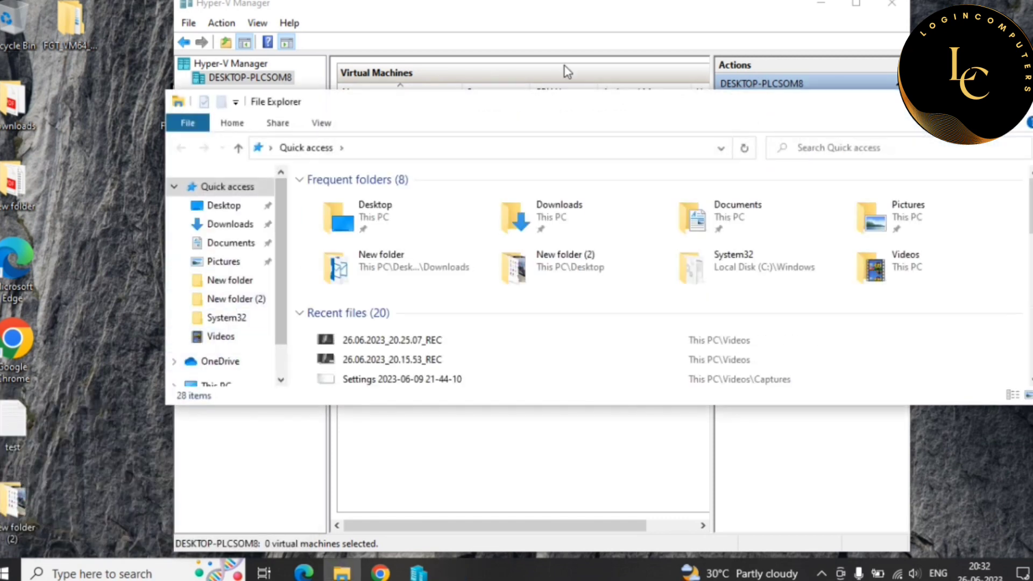
pyautogui.doubleClick(584, 105)
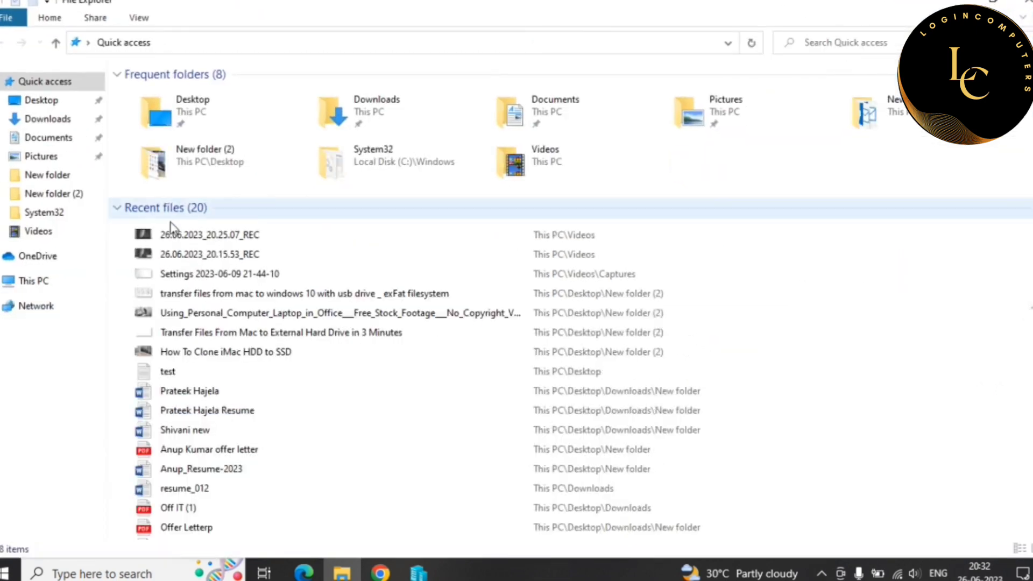
pyautogui.click(22, 282)
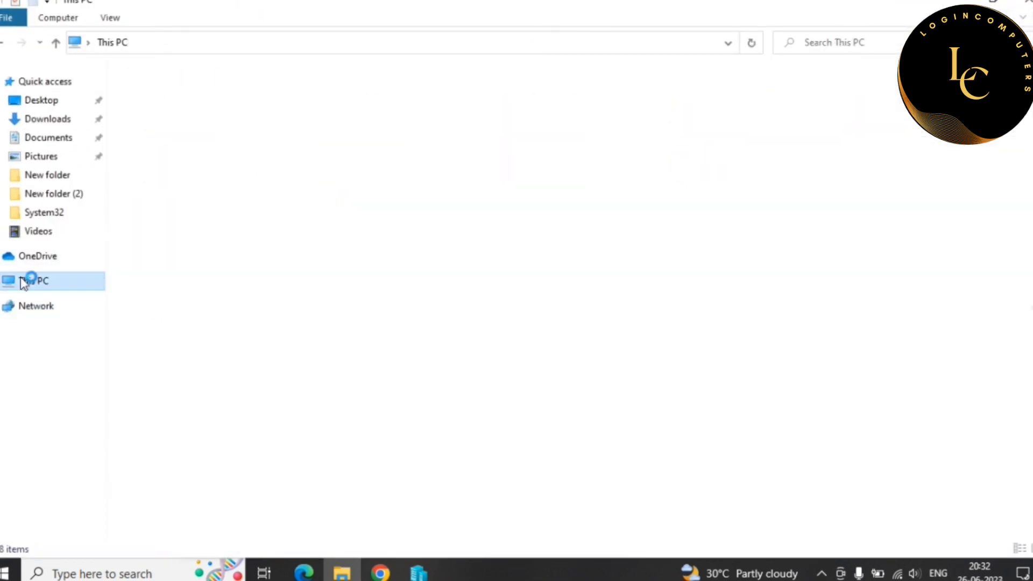
# - Review This PC's system properties (Windows 10 Pro, 4.00 GB RAM, 64-bit), then close them and Explorer
pyautogui.rightClick(414, 319)
pyautogui.click(483, 467)
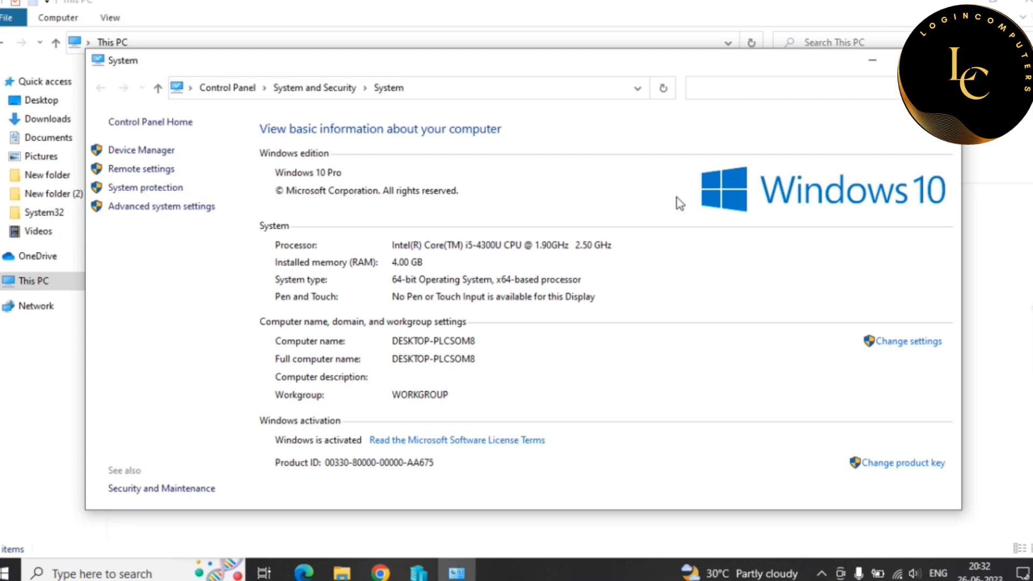
pyautogui.click(949, 59)
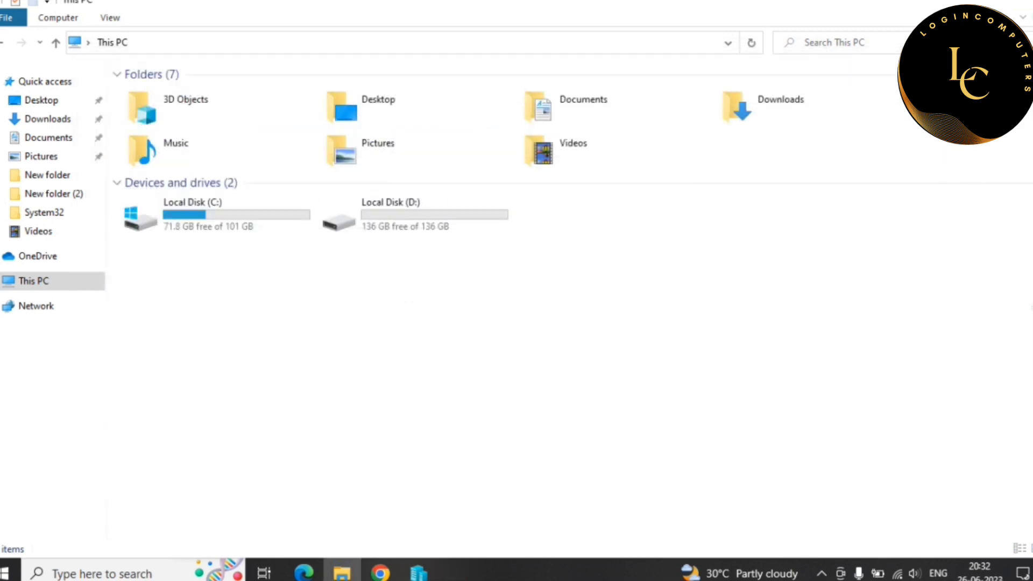
pyautogui.click(1020, 5)
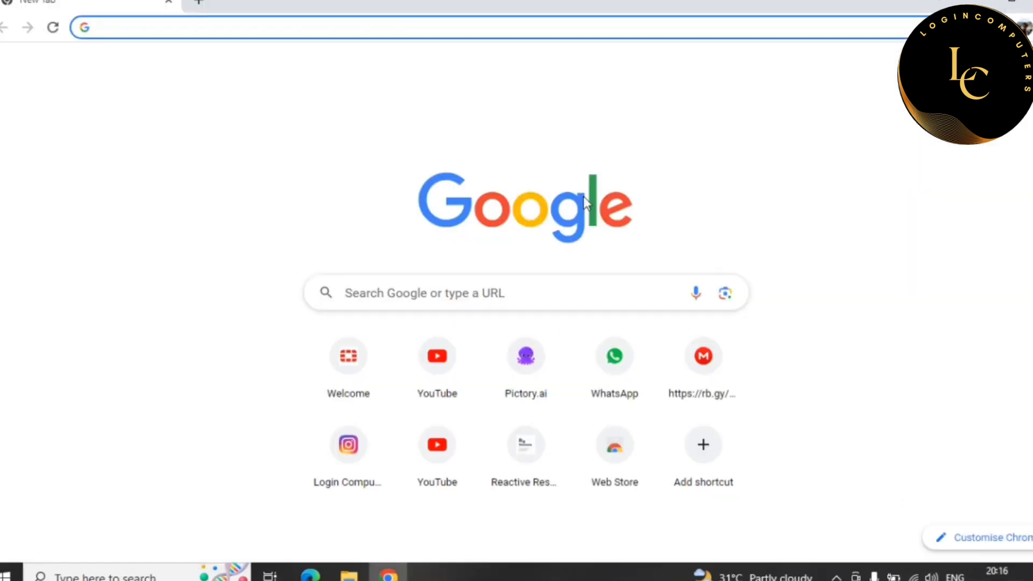
# - Go to support.fortinet.com in the browser
pyautogui.click(213, 26)
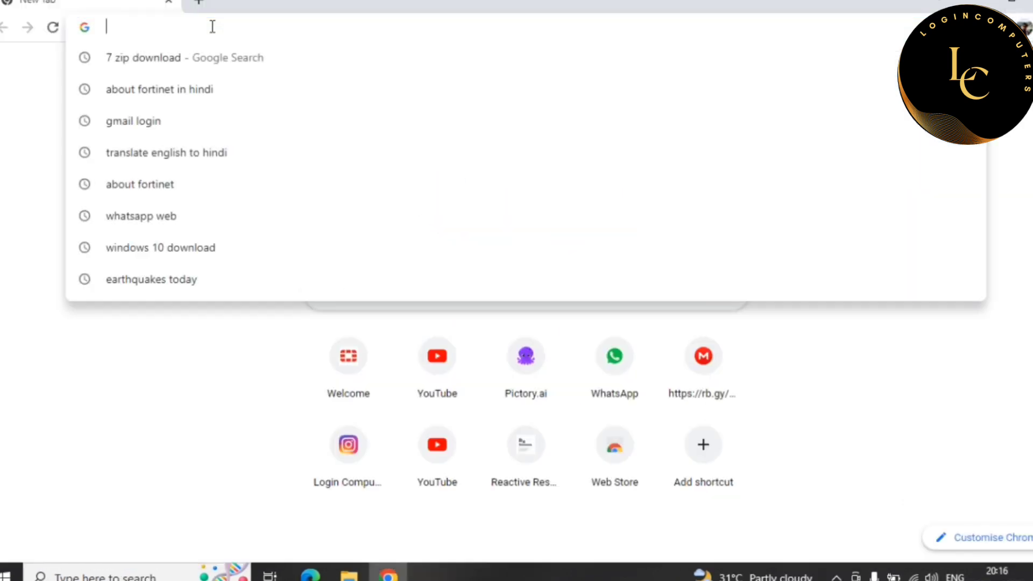
pyautogui.write('su')
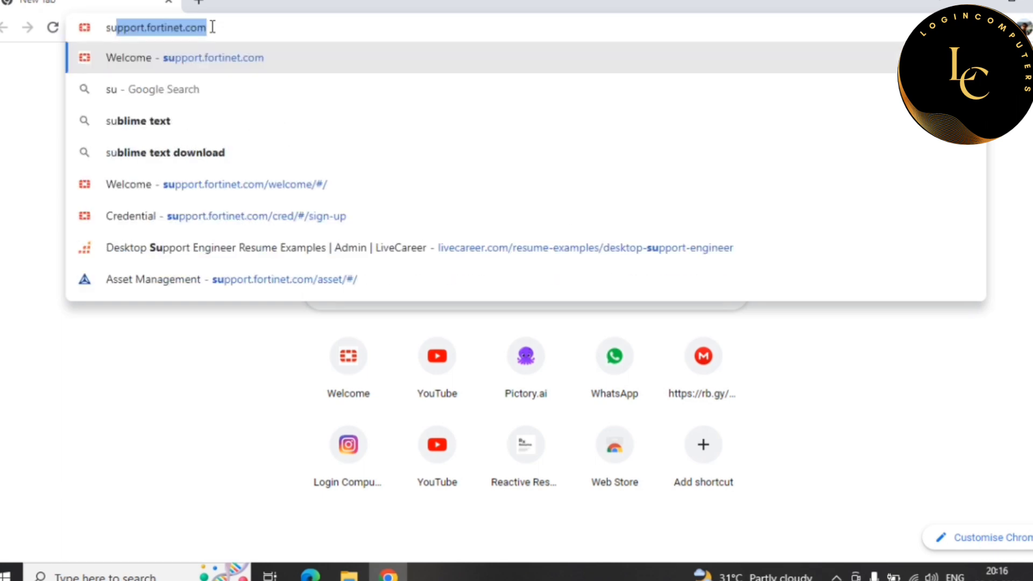
pyautogui.press('Right')
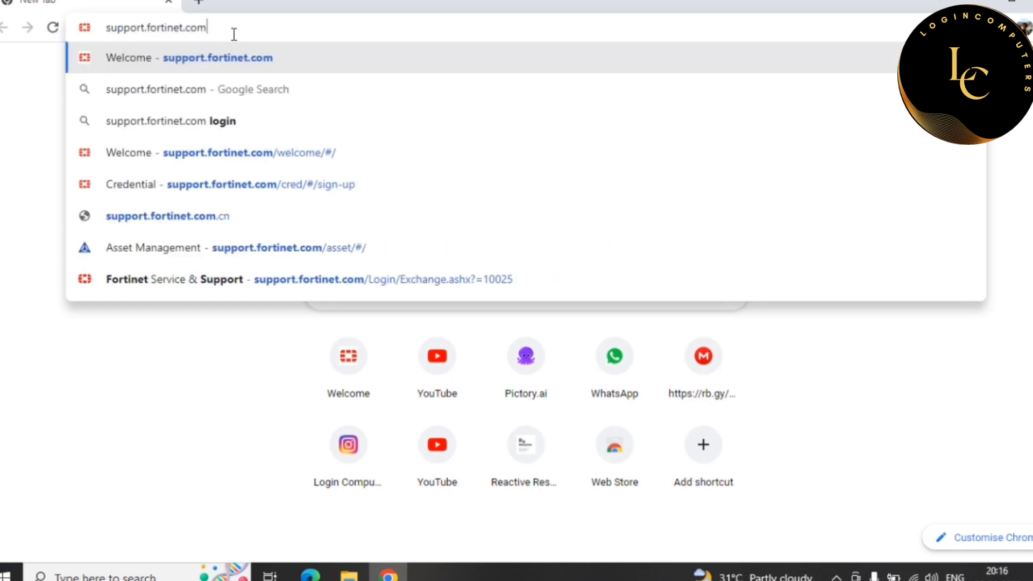
pyautogui.press('Return')
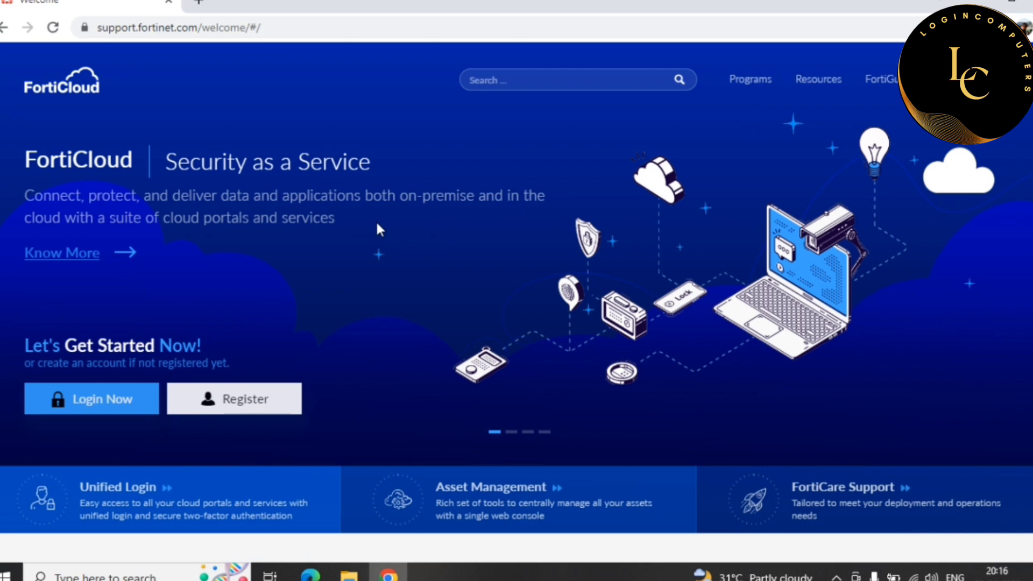
# - Look at the FortiCloud account registration form, then return to the welcome page
pyautogui.click(260, 399)
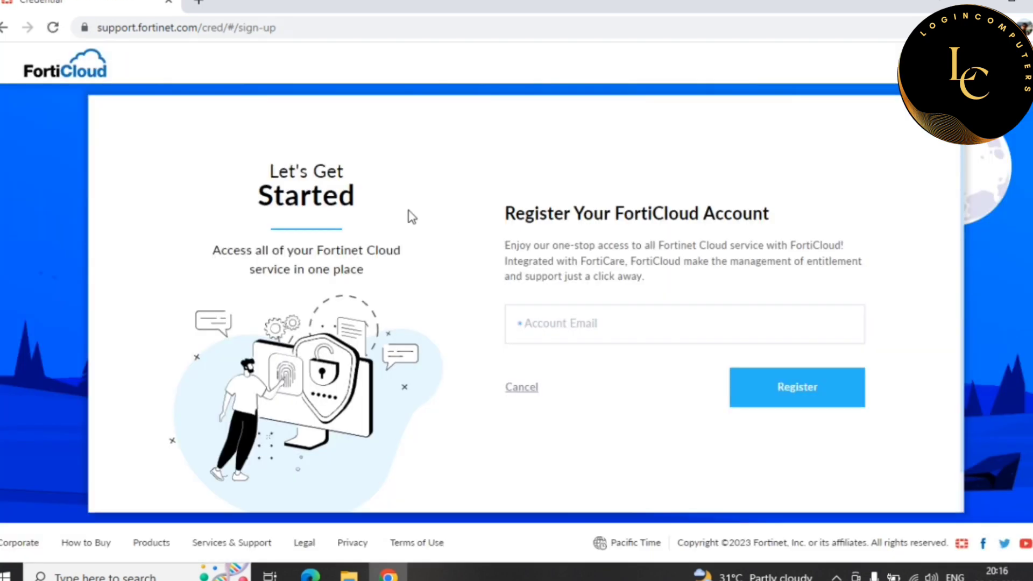
pyautogui.click(580, 323)
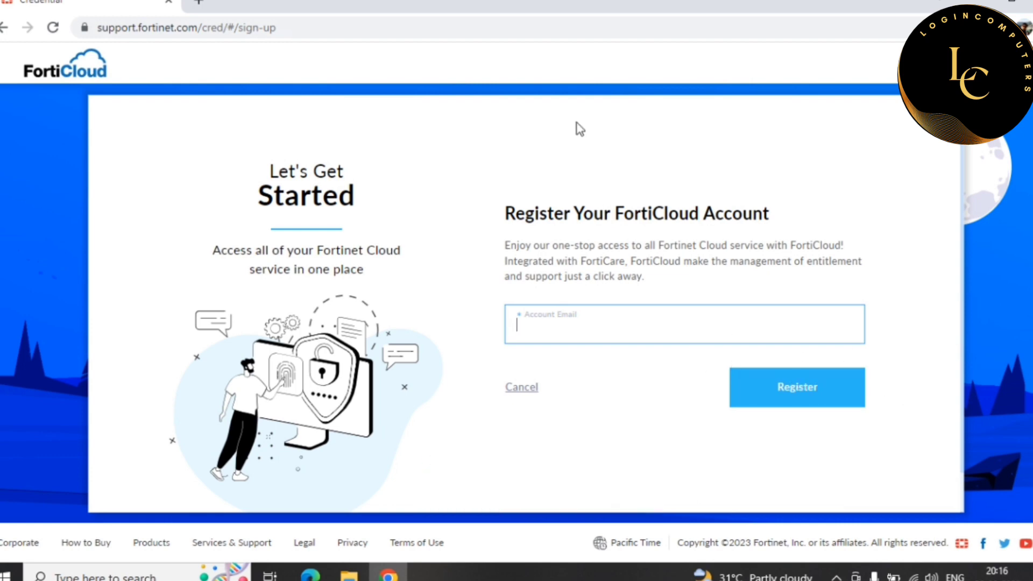
pyautogui.click(4, 28)
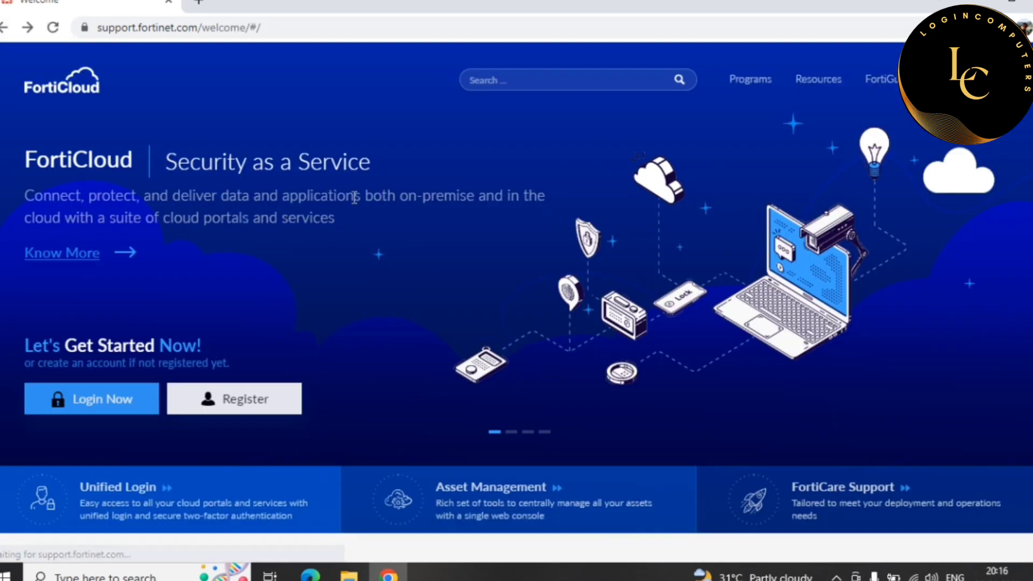
# - Sign in to FortiCloud and look over the Asset Management dashboard
pyautogui.click(129, 405)
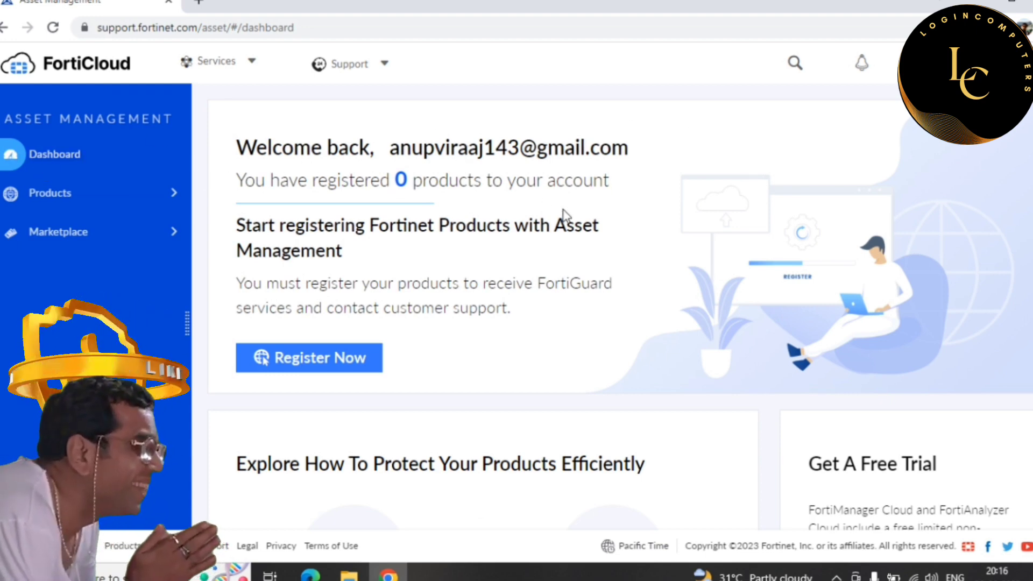
pyautogui.scroll(-5, 586, 364)
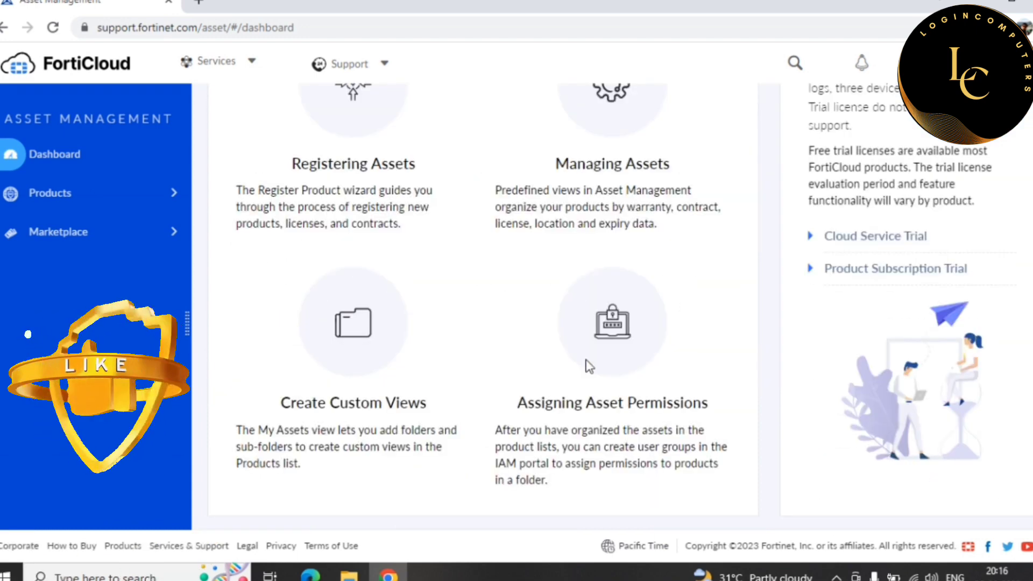
pyautogui.scroll(5, 588, 367)
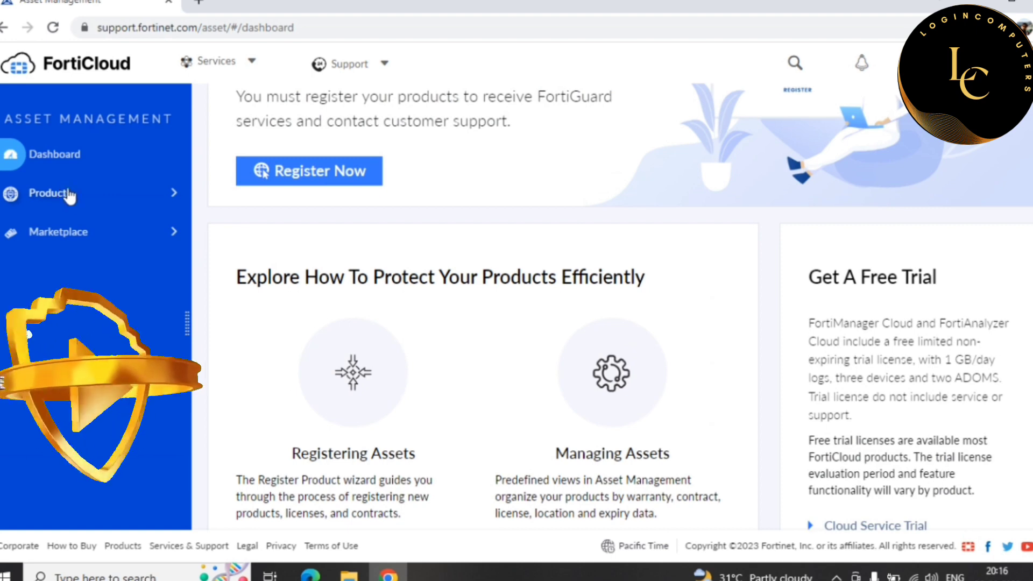
# - Expand Products and Marketplace in the sidebar and show the Support menu
pyautogui.click(89, 201)
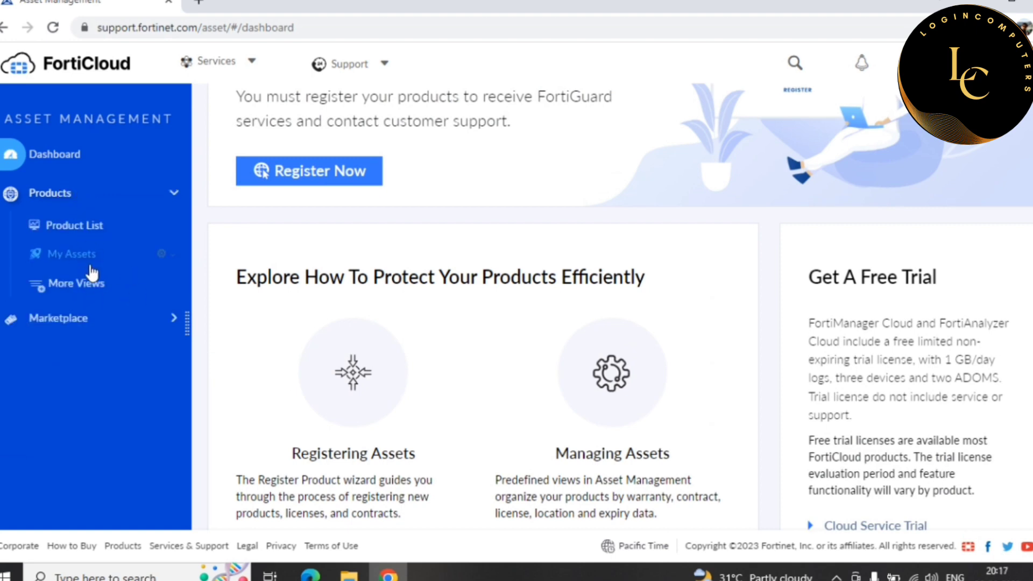
pyautogui.click(96, 319)
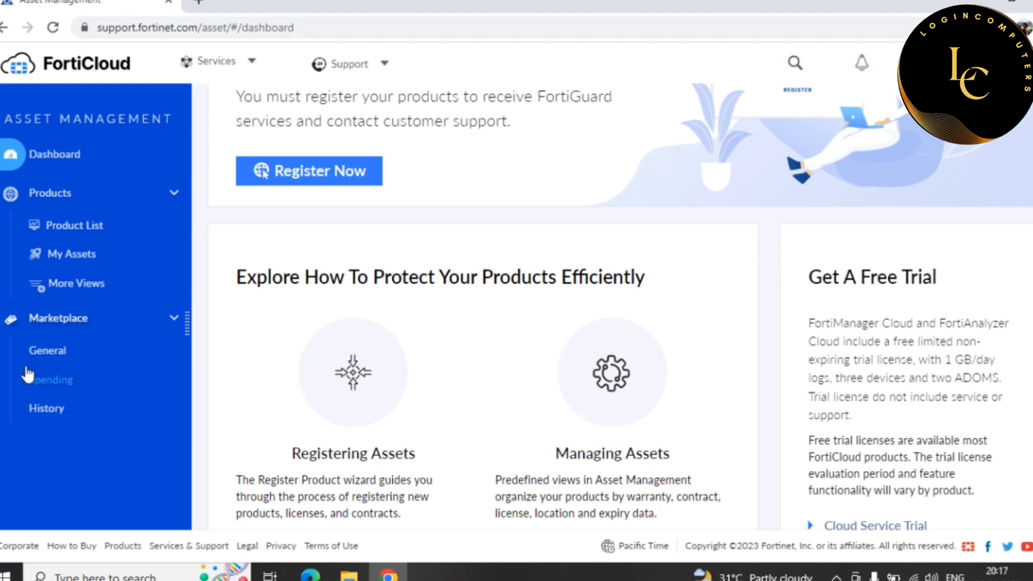
pyautogui.click(384, 65)
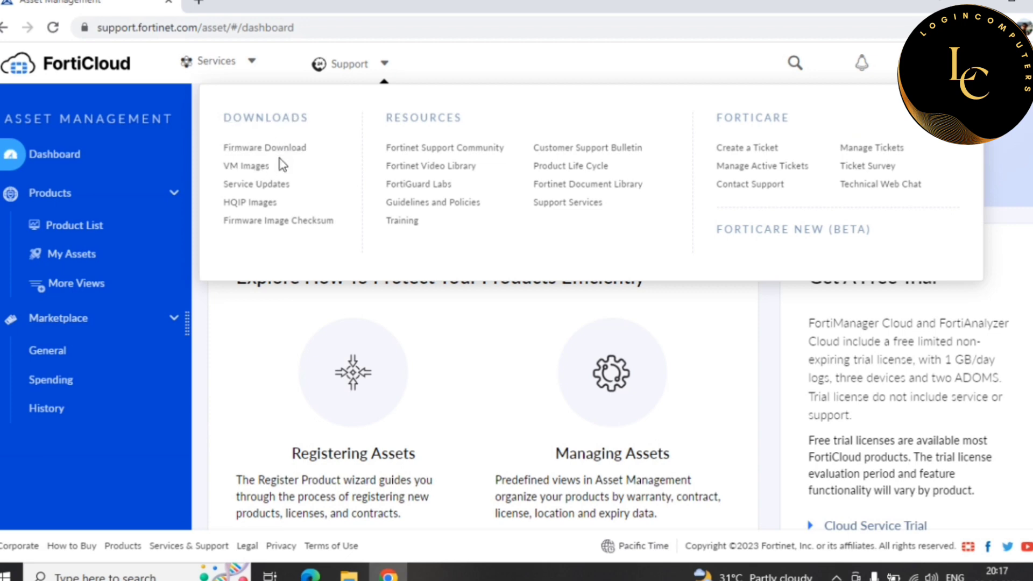
# - Go to Downloads > VM Images, choose FortiGate as the product, and list its platforms
pyautogui.click(252, 168)
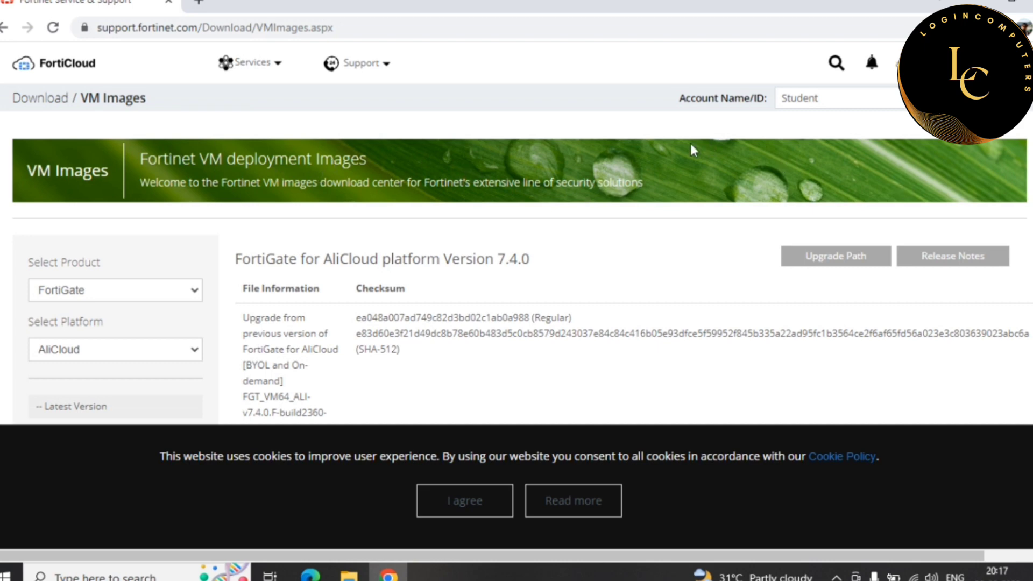
pyautogui.click(184, 297)
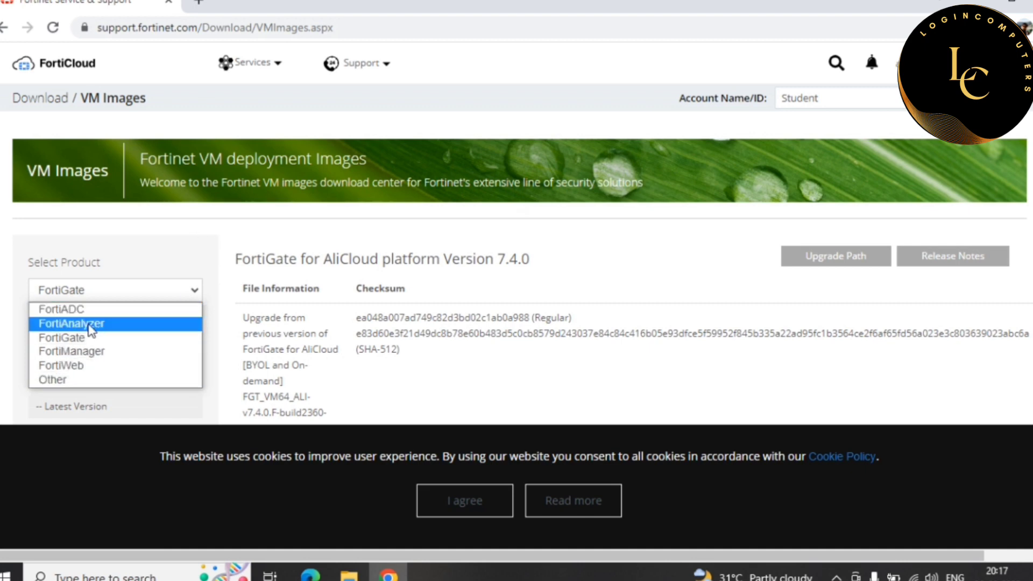
pyautogui.click(75, 338)
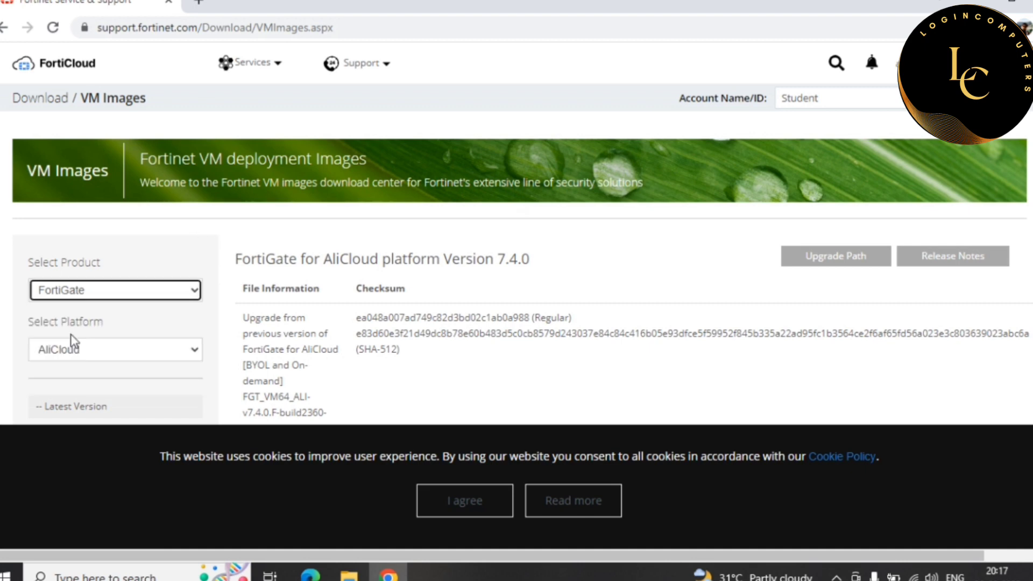
pyautogui.click(138, 351)
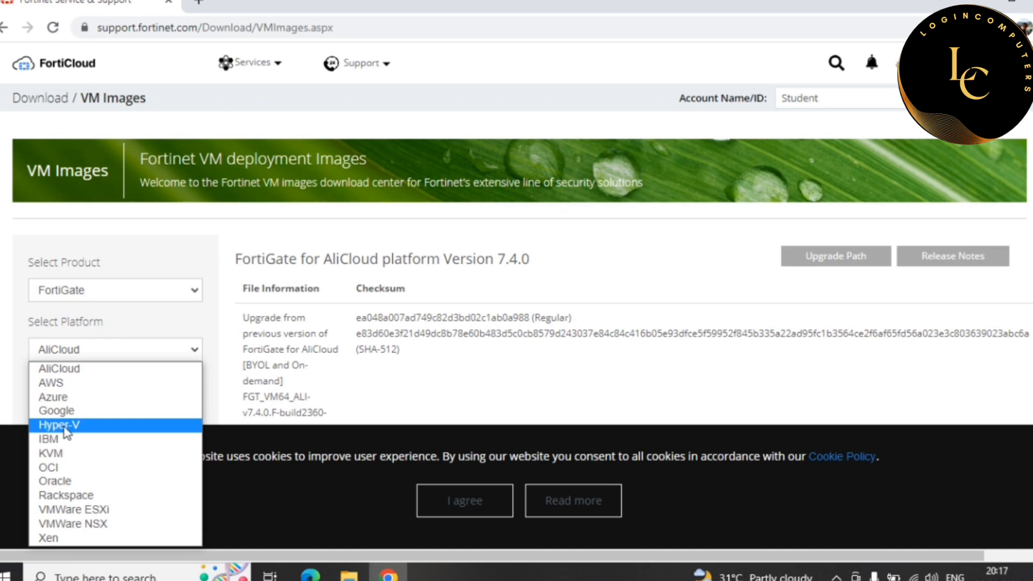
# - Select Hyper-V and download the FortiGate 7.4.0 new-deployment zip (98.9 MB), then show it in its folder
pyautogui.click(65, 428)
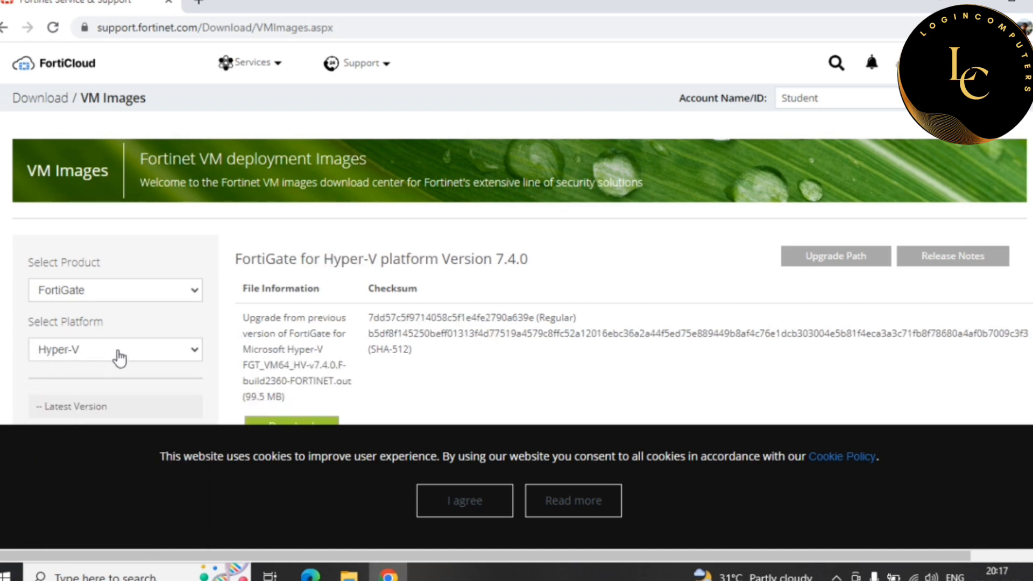
pyautogui.scroll(-5, 515, 332)
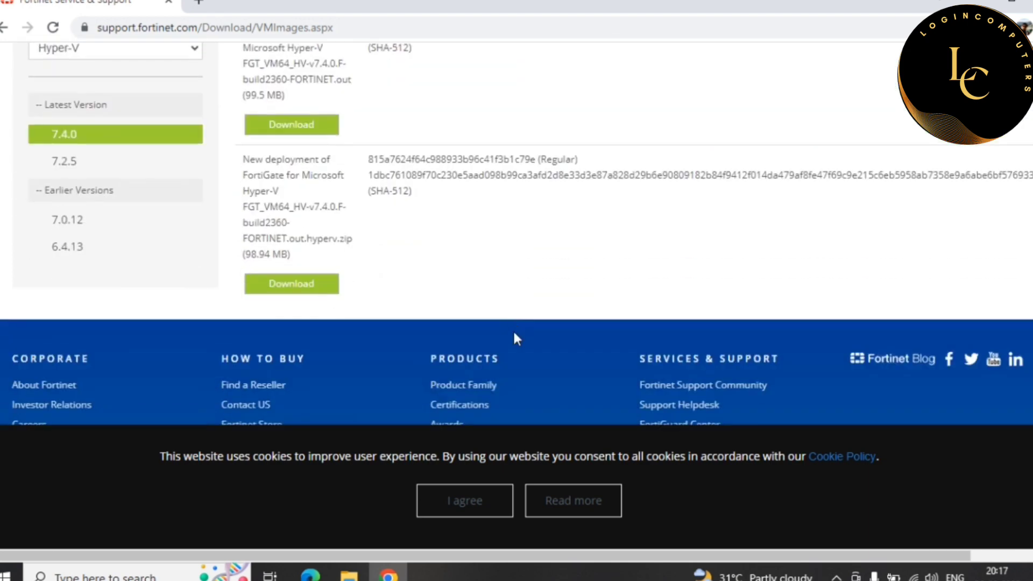
pyautogui.scroll(5, 514, 334)
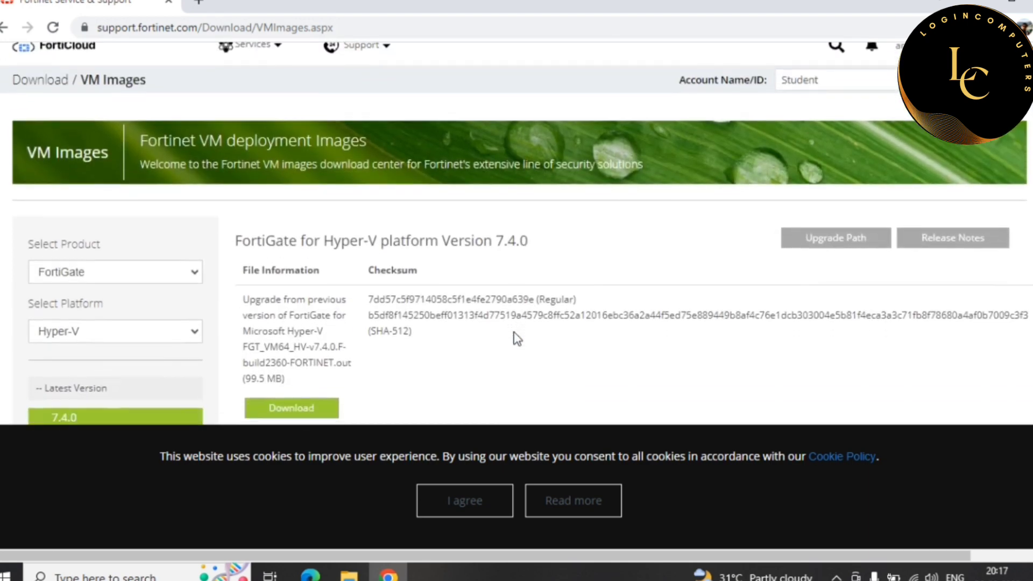
pyautogui.scroll(-1, 515, 332)
pyautogui.scroll(-1, 515, 335)
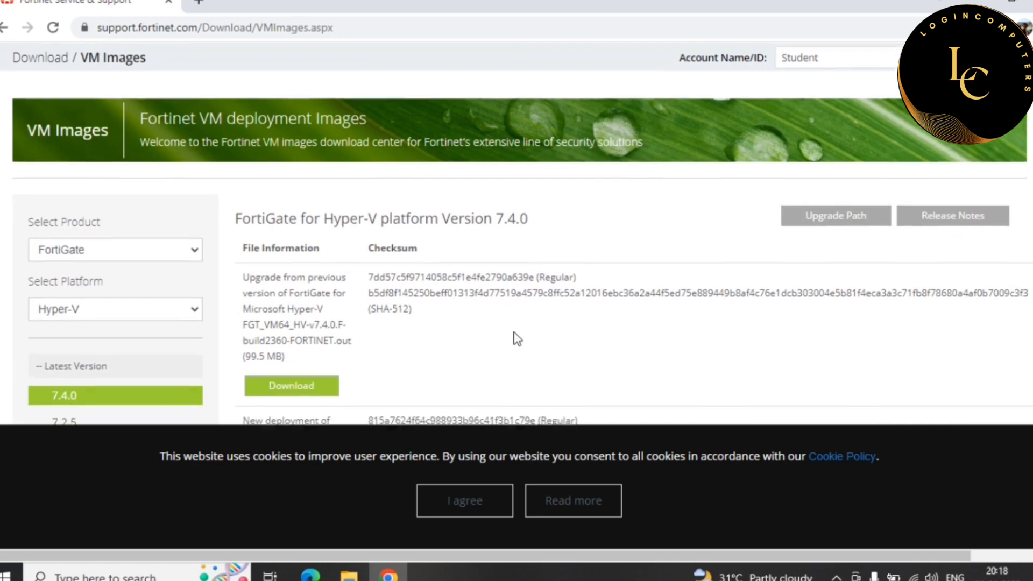
pyautogui.scroll(-2, 517, 338)
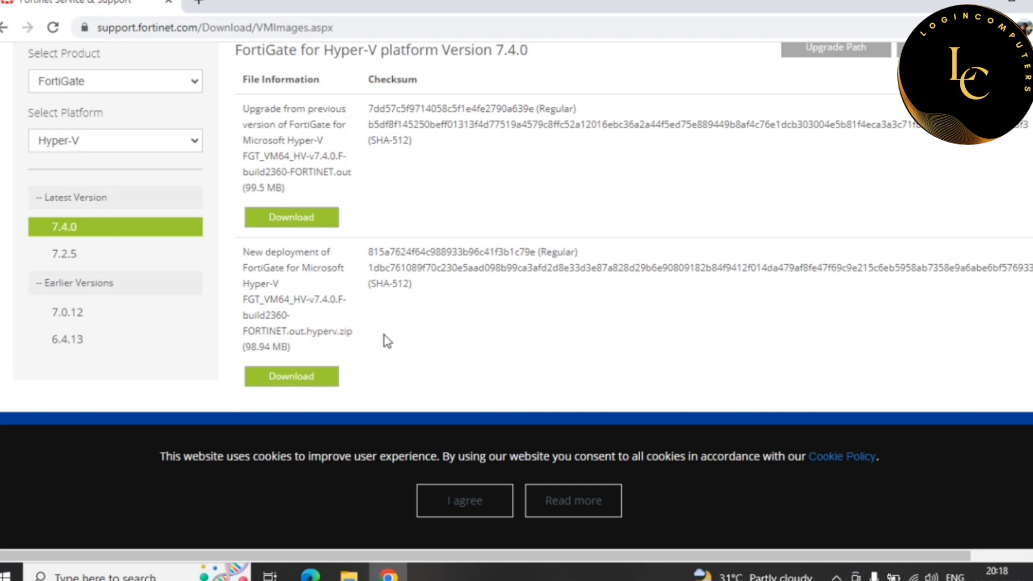
pyautogui.scroll(-3, 310, 294)
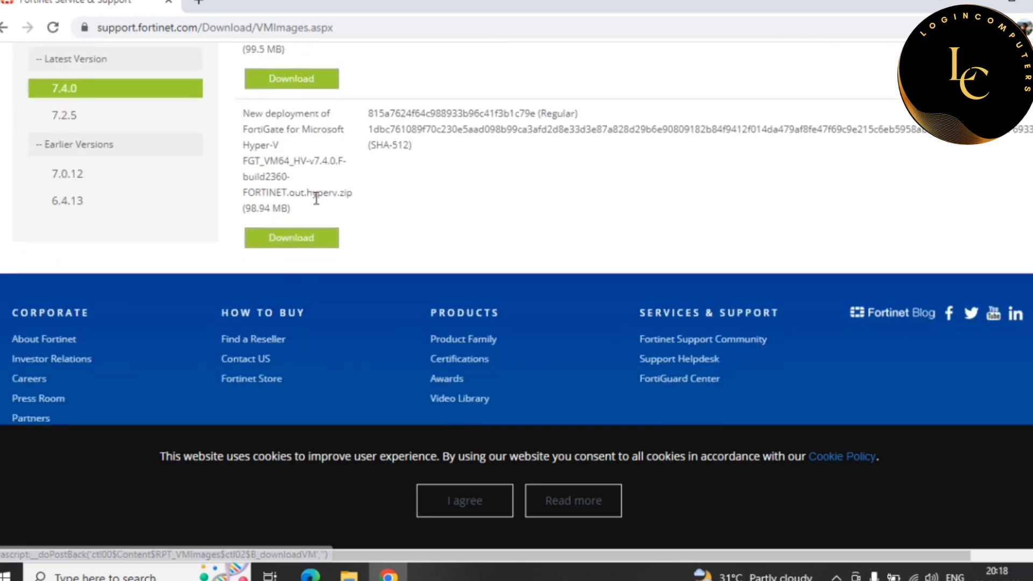
pyautogui.click(282, 246)
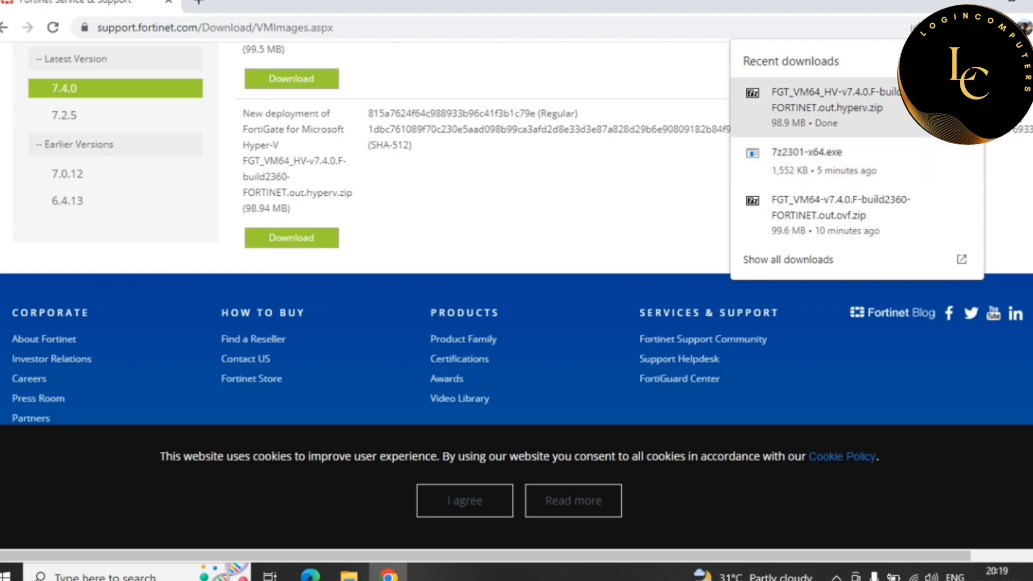
pyautogui.click(964, 107)
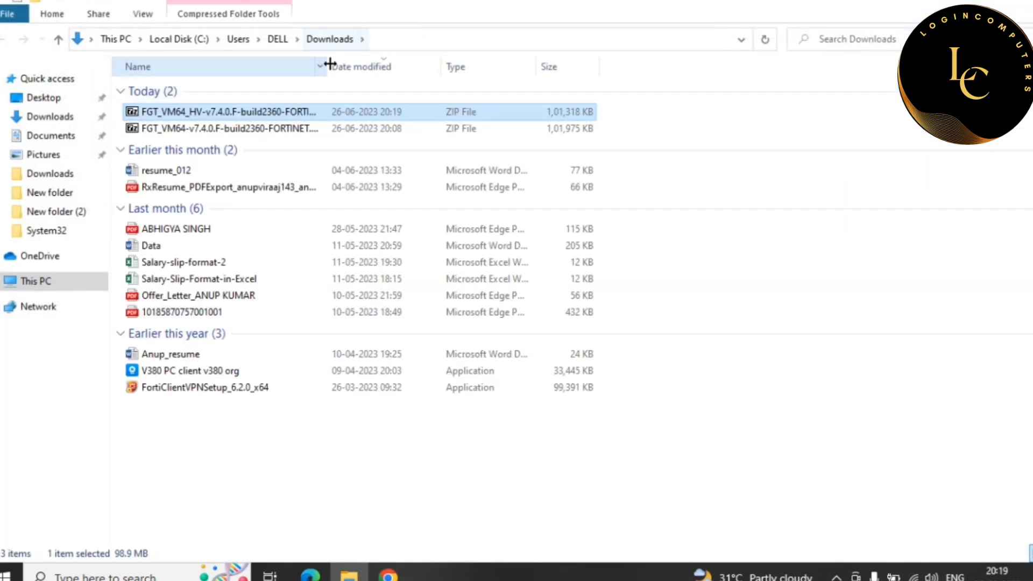
# - Move the downloaded Hyper-V zip onto the desktop
pyautogui.rightClick(172, 109)
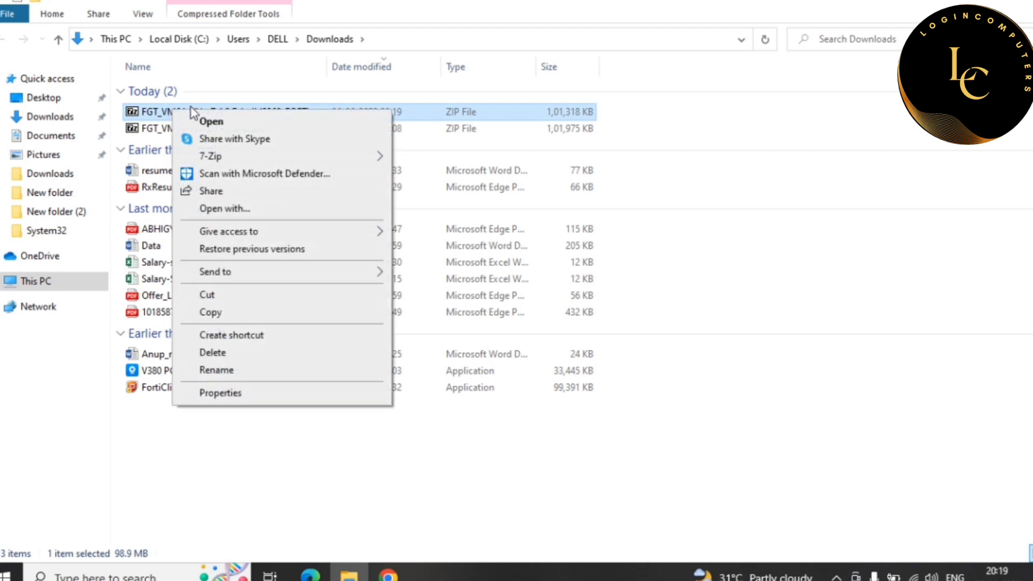
pyautogui.click(228, 295)
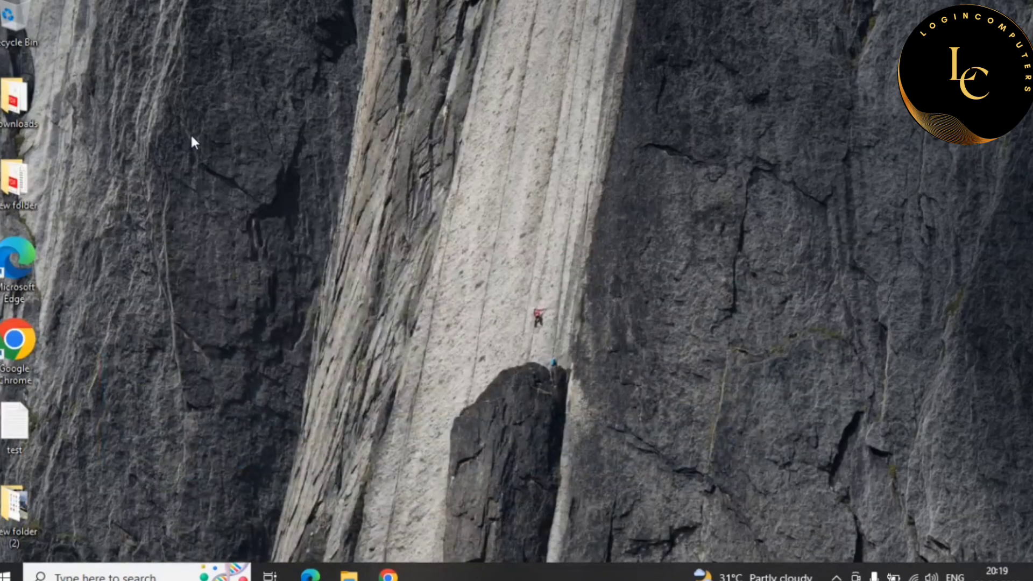
pyautogui.rightClick(191, 138)
pyautogui.click(279, 205)
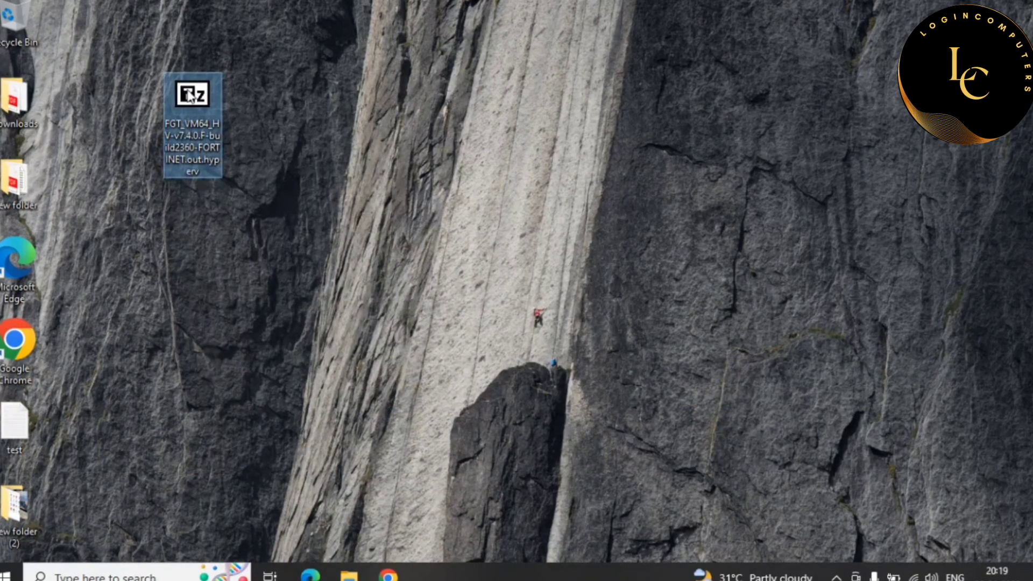
# - Extract the zip with 7-Zip into a FGT_VM64_HV-v7.4.0.F-build2360-FORTINET.out.hyperv folder
pyautogui.rightClick(209, 94)
pyautogui.moveTo(278, 137)
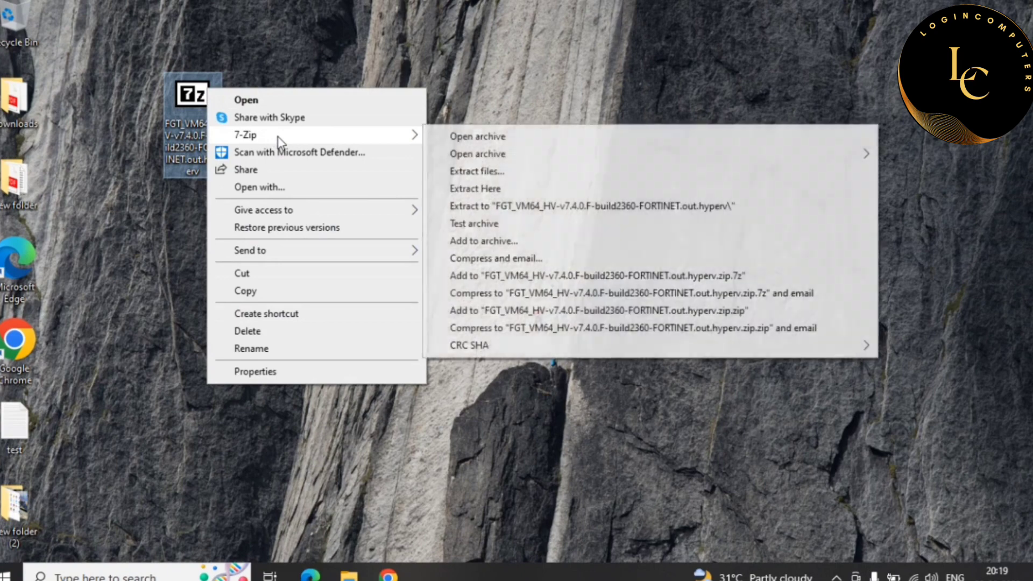
pyautogui.click(556, 210)
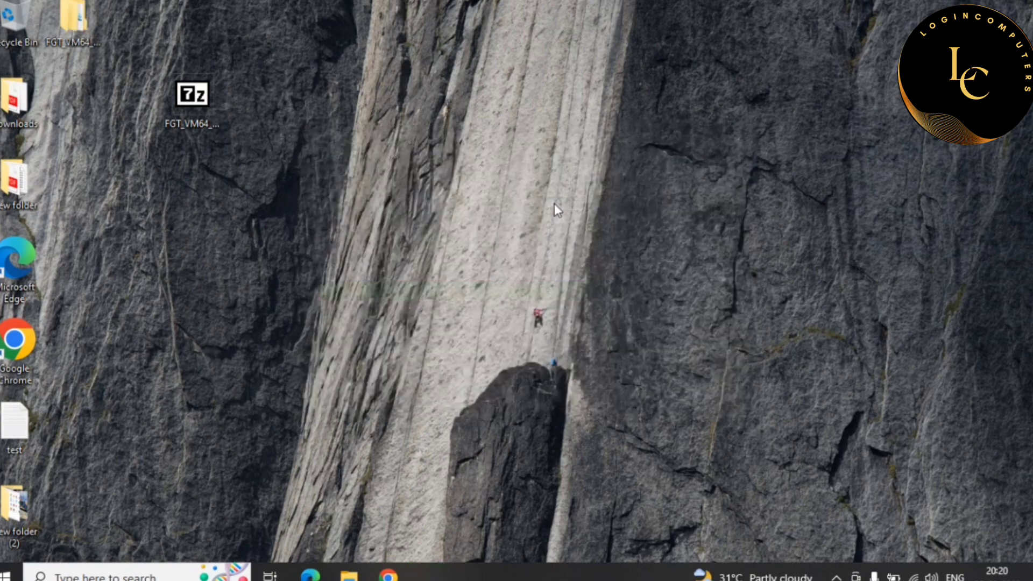
# - Inspect the extracted package's Snapshots, Virtual Hard Disks (fortios disk) and Virtual Machines folders
pyautogui.doubleClick(70, 29)
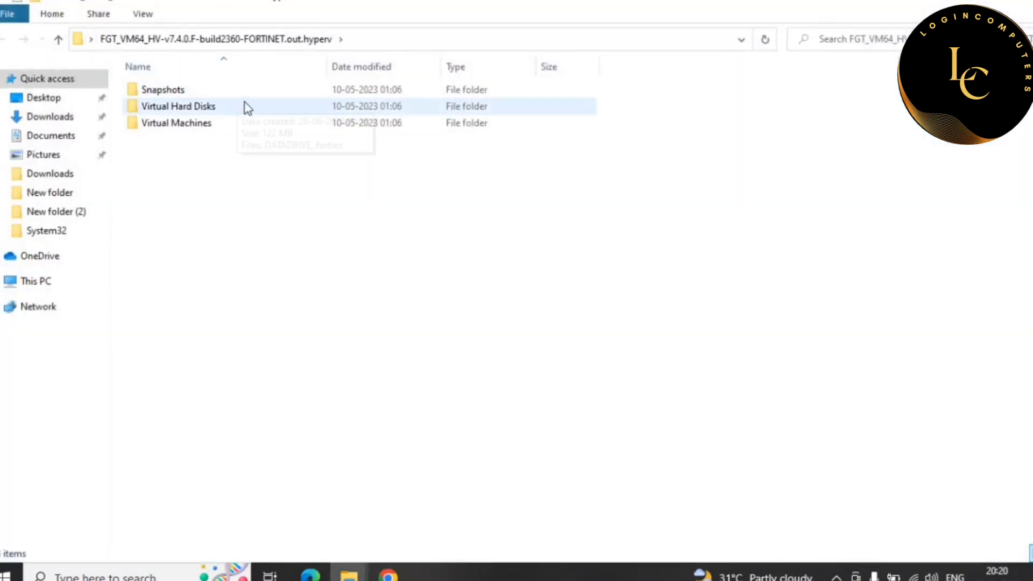
pyautogui.doubleClick(168, 91)
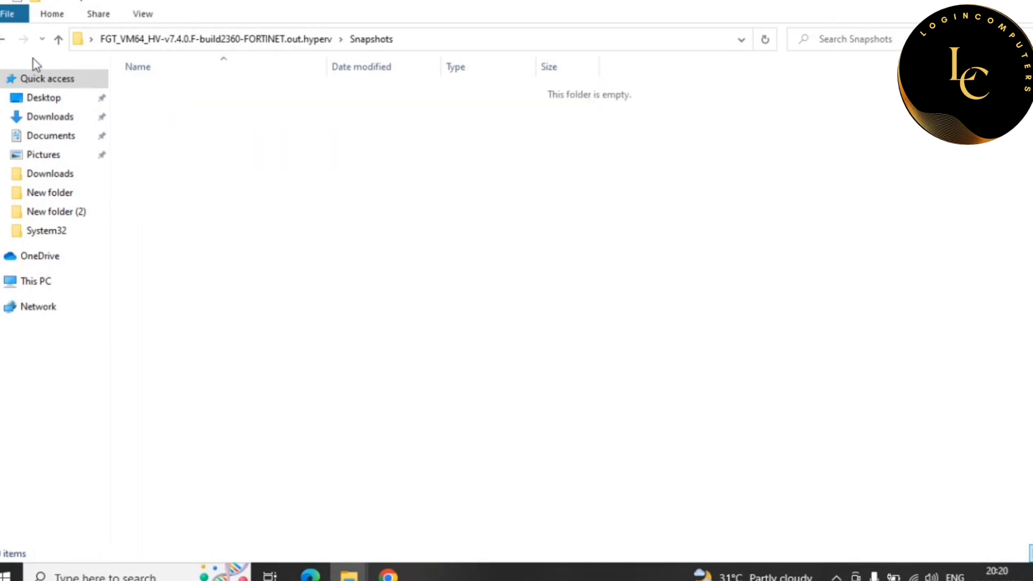
pyautogui.click(3, 41)
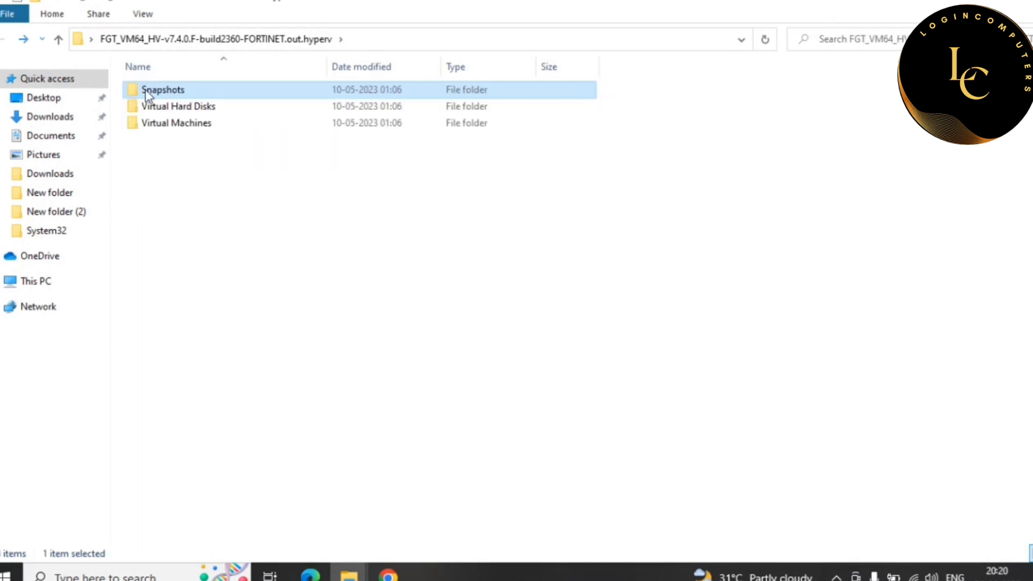
pyautogui.doubleClick(172, 104)
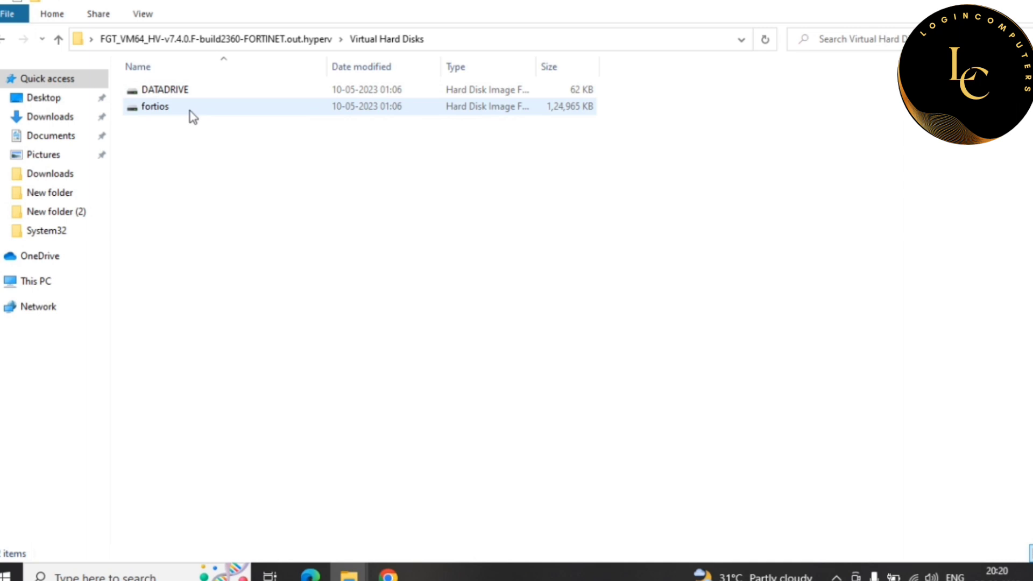
pyautogui.click(173, 107)
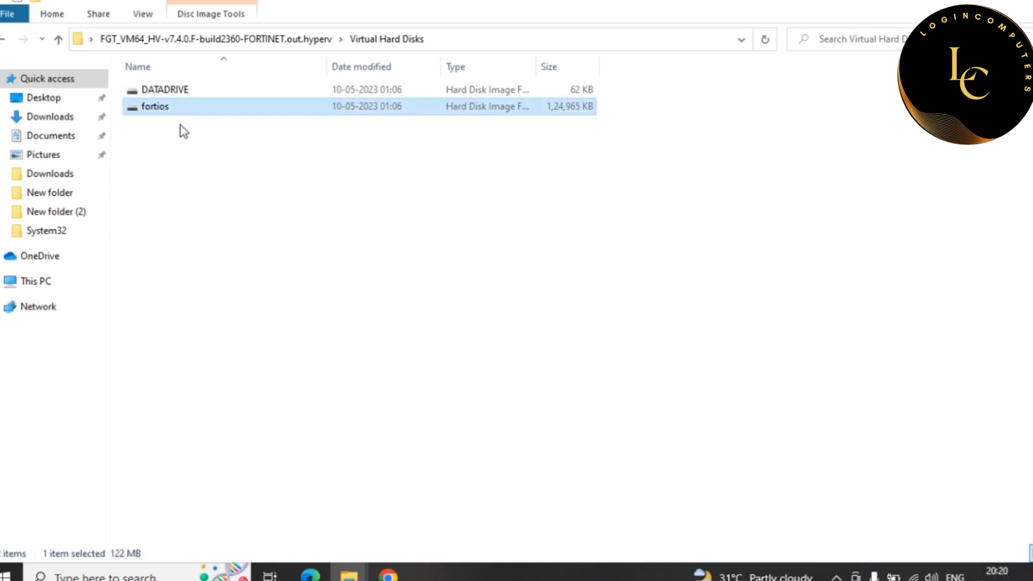
pyautogui.click(4, 43)
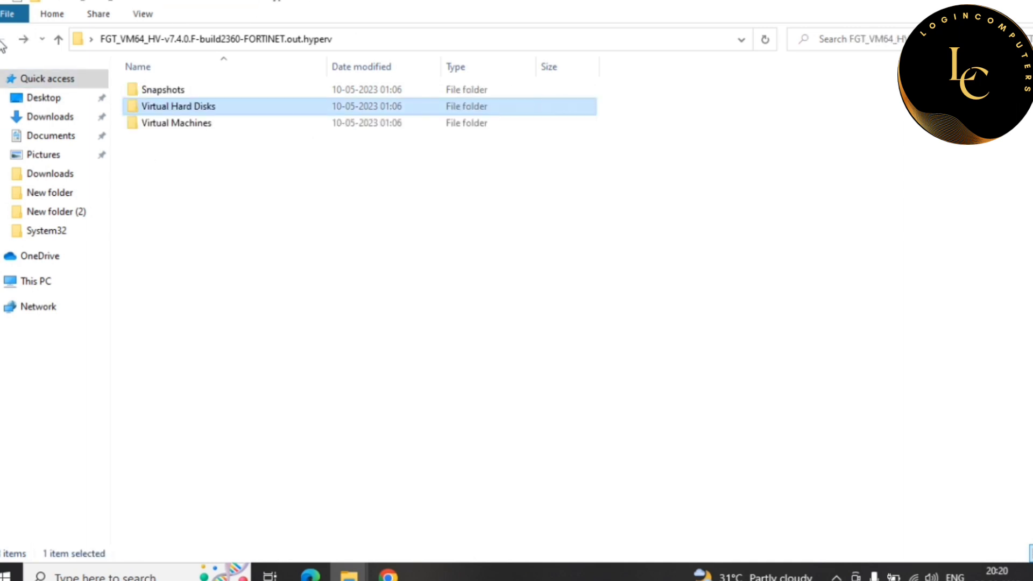
pyautogui.doubleClick(177, 124)
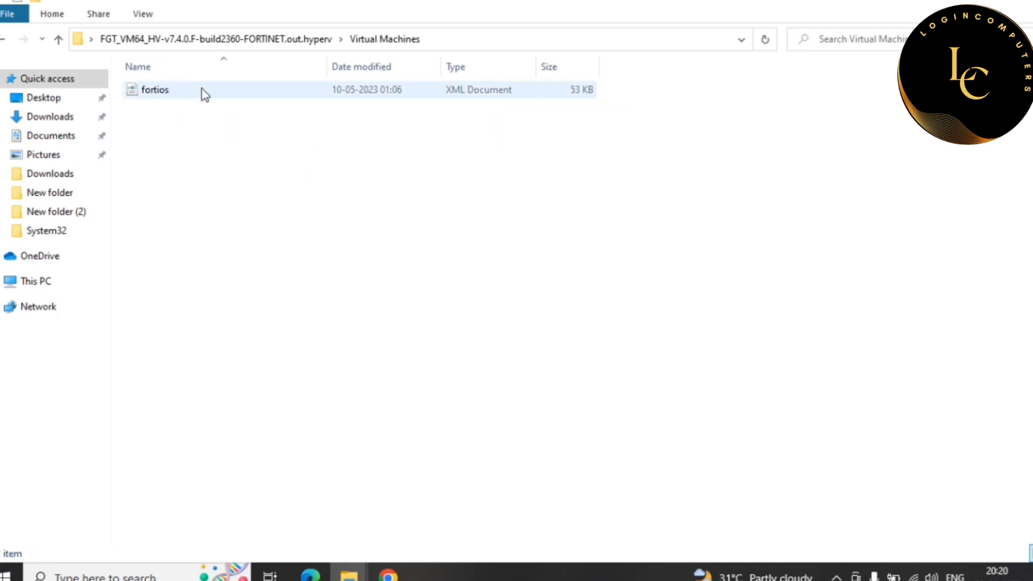
pyautogui.click(3, 44)
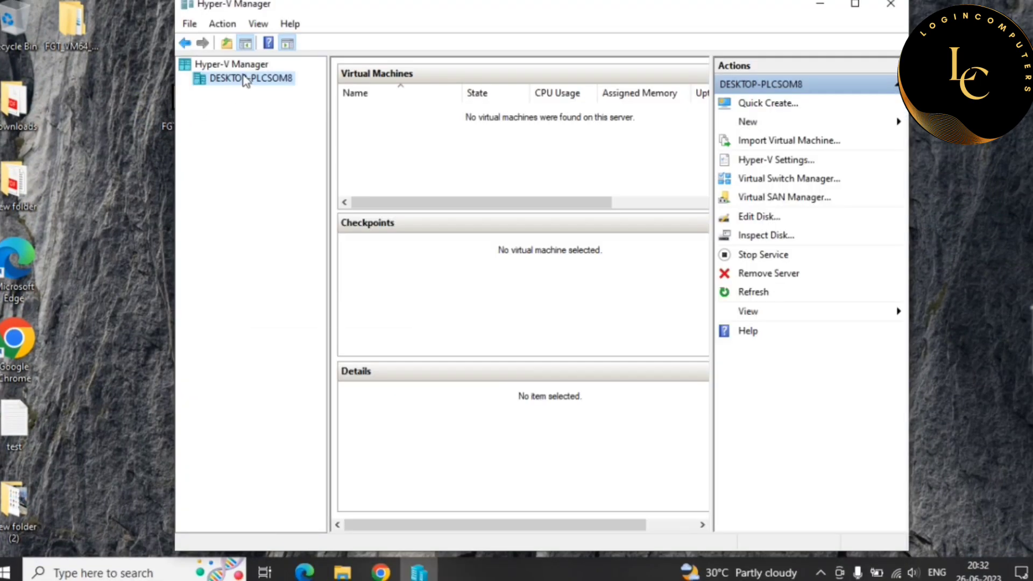
# - Start the New Virtual Machine Wizard from the local host's New > Virtual Machine menu
pyautogui.rightClick(246, 81)
pyautogui.moveTo(295, 101)
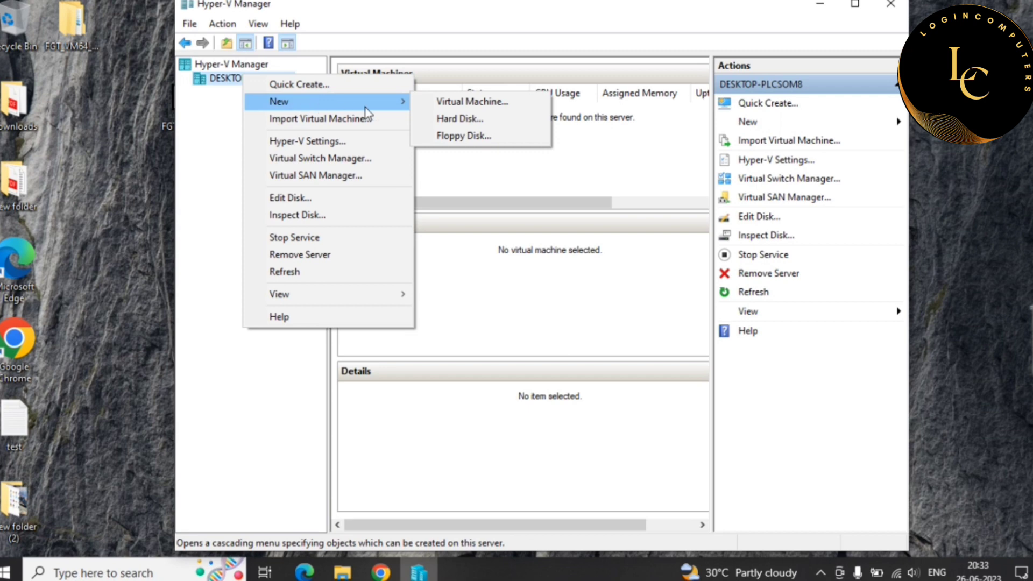
pyautogui.click(483, 103)
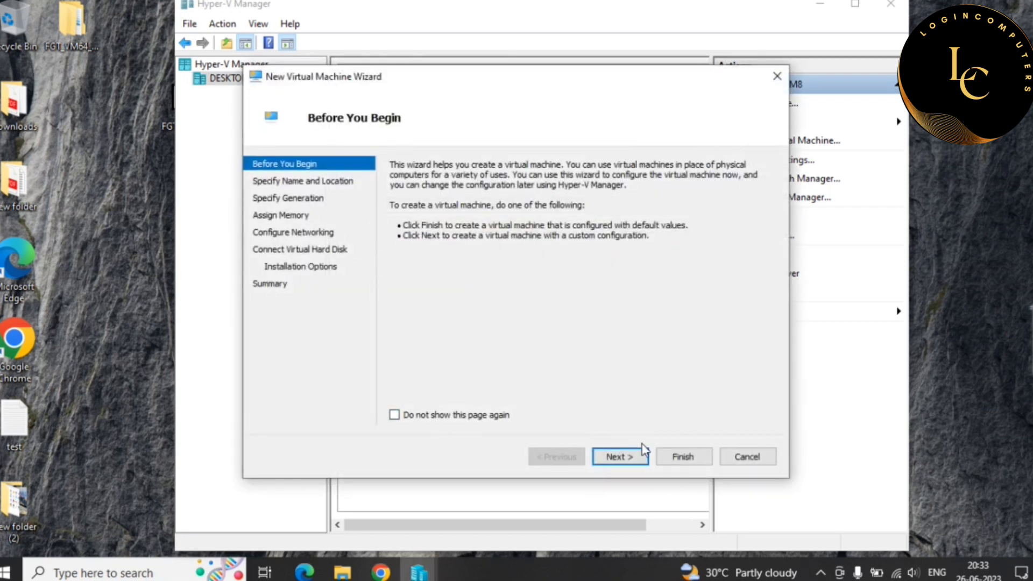
# - Name the new virtual machine Forti and keep Generation 1, advancing to the memory page
pyautogui.click(634, 462)
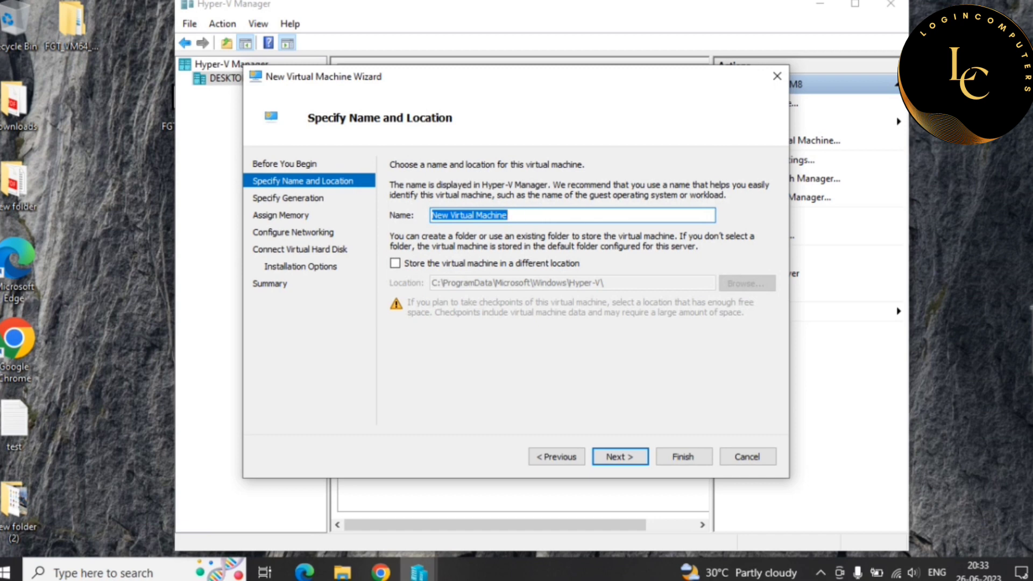
pyautogui.write('Forti')
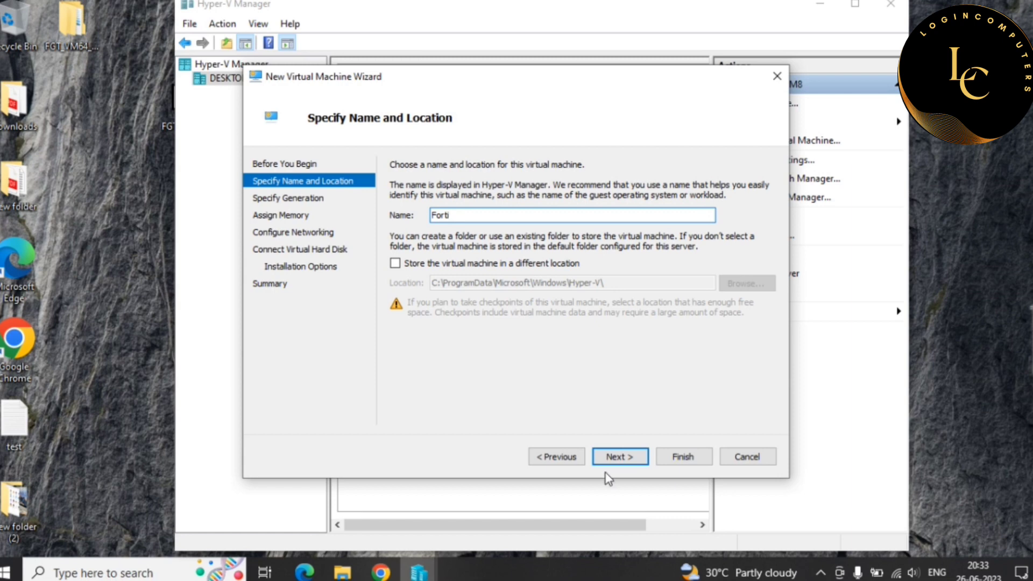
pyautogui.click(623, 462)
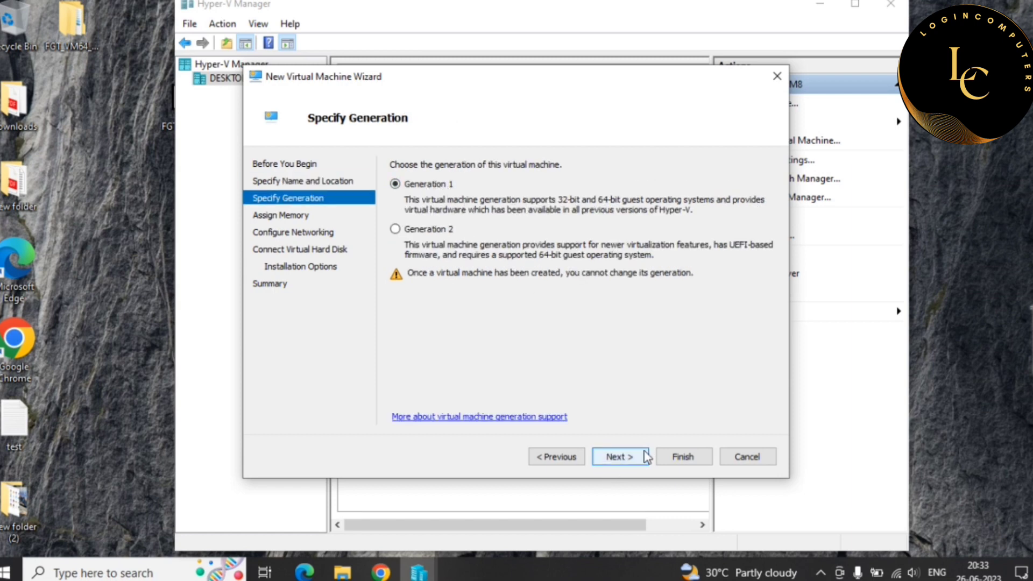
pyautogui.click(644, 458)
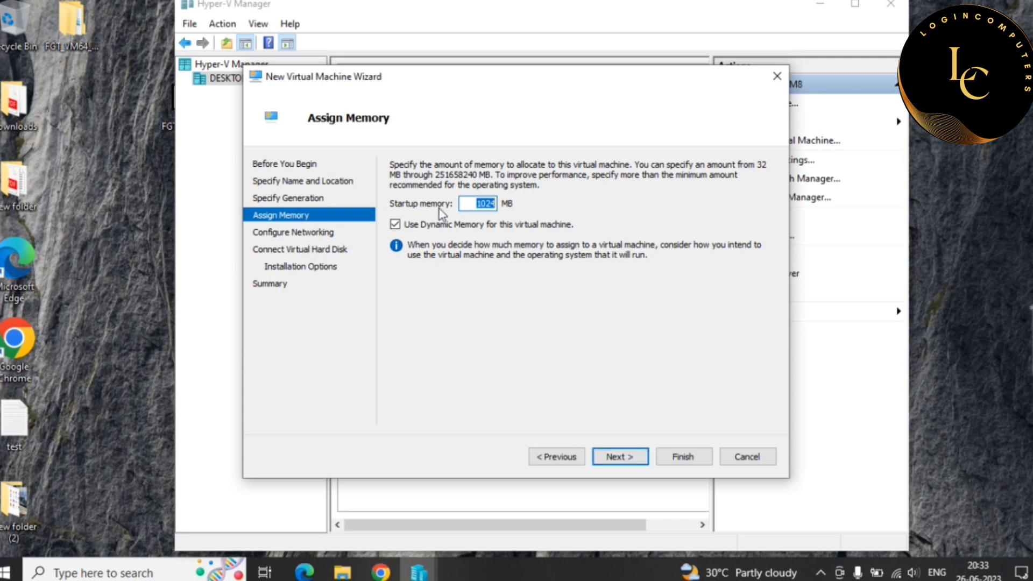
# - Keep 1024 MB memory, connect the adapter to Default Switch, and select the desktop FortiGate package folder
pyautogui.click(617, 456)
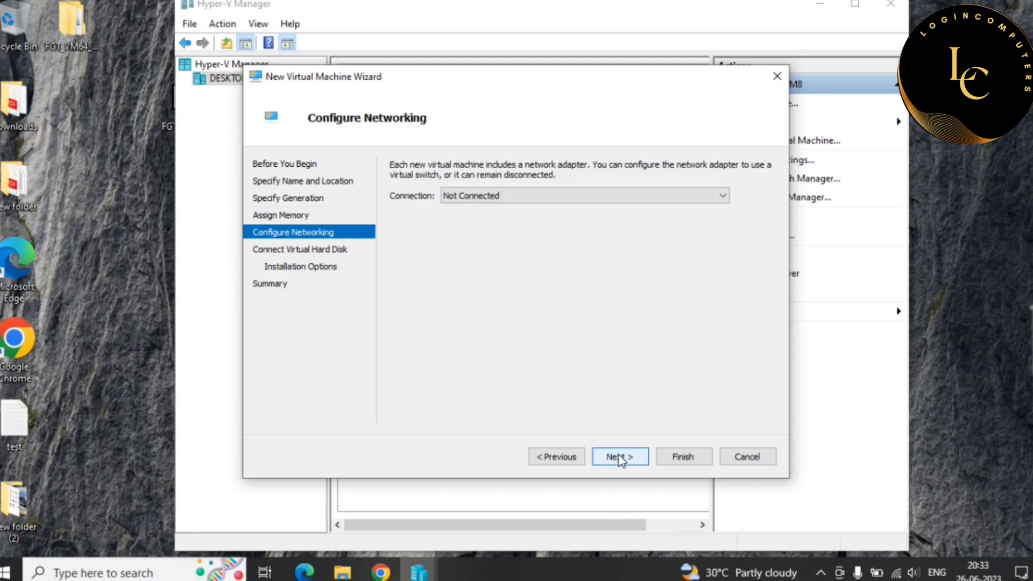
pyautogui.click(495, 199)
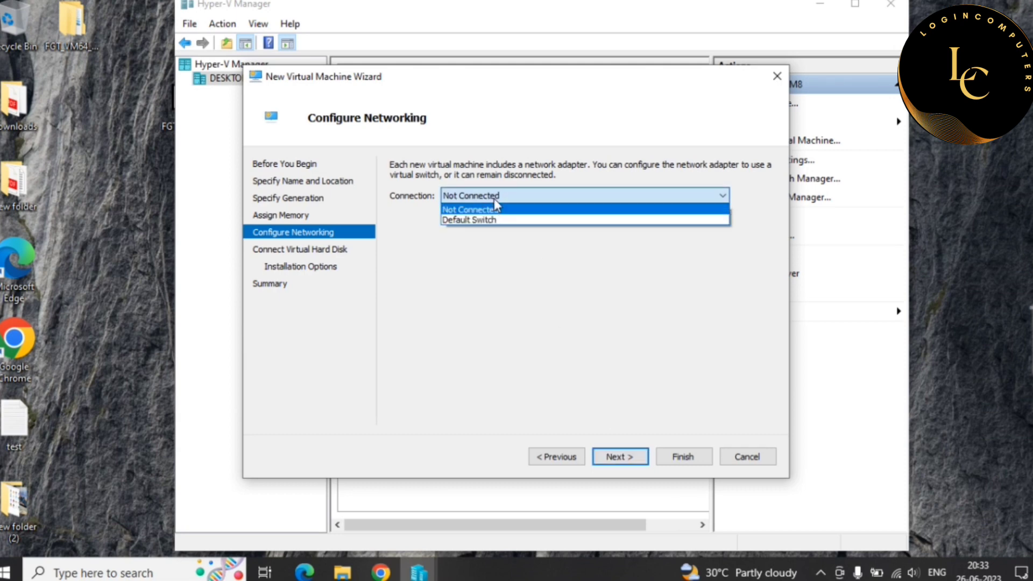
pyautogui.click(485, 229)
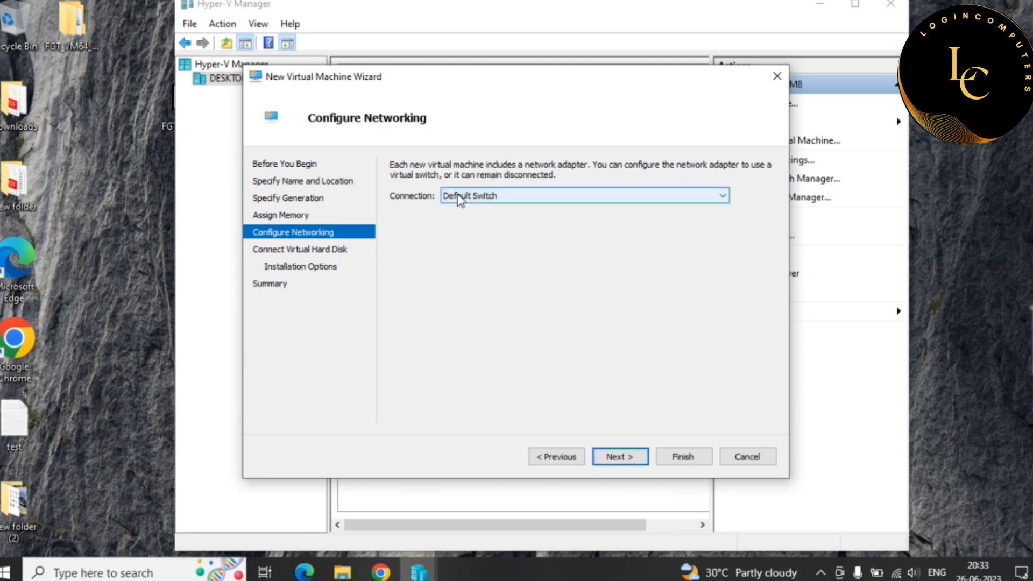
pyautogui.click(638, 458)
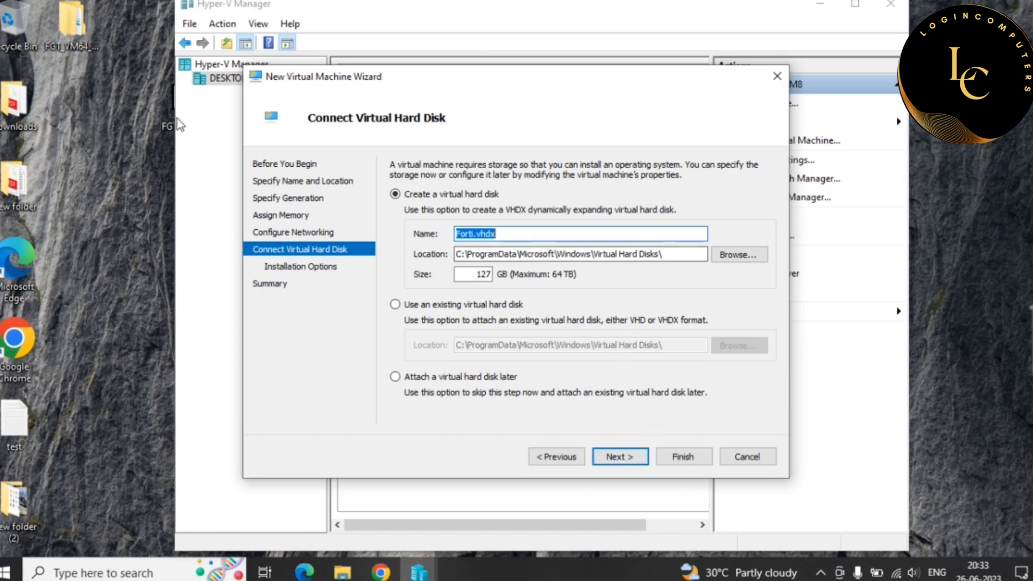
pyautogui.click(71, 26)
pyautogui.rightClick(70, 26)
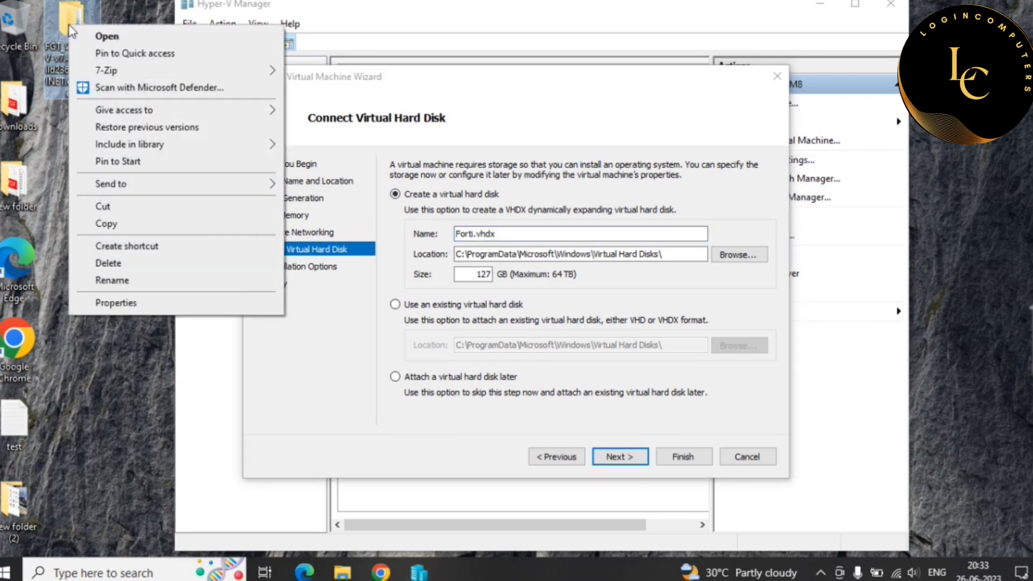
# - Cut the FGT_VM64 package folder from the desktop and paste it into Local Disk (C:)
pyautogui.click(110, 206)
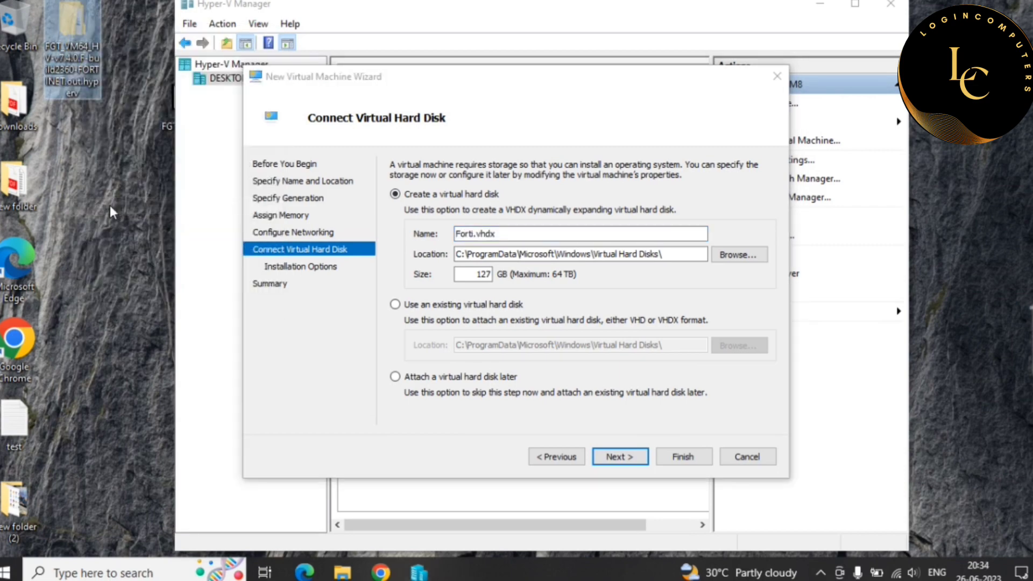
pyautogui.press('super+e')
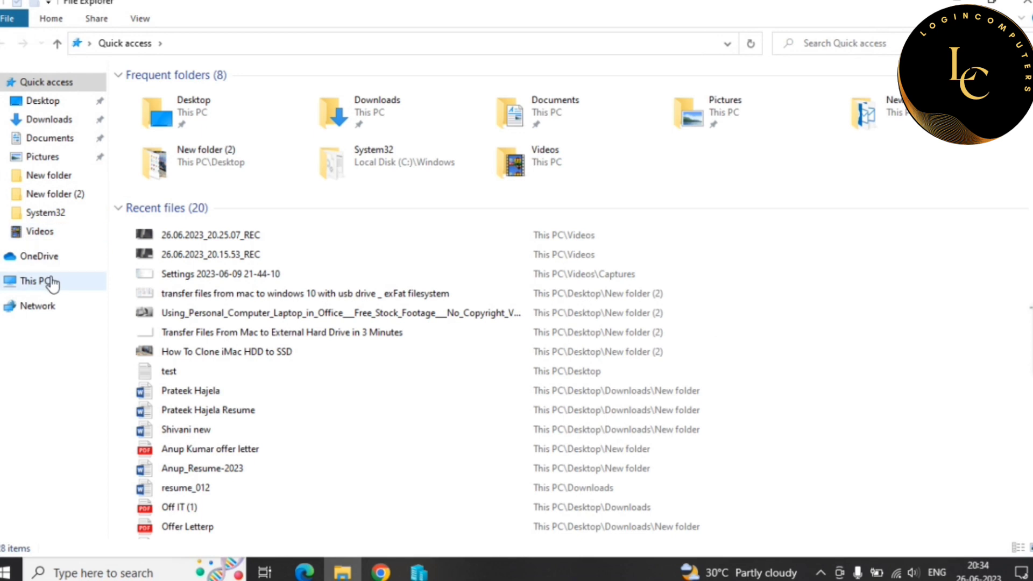
pyautogui.click(52, 281)
pyautogui.doubleClick(247, 231)
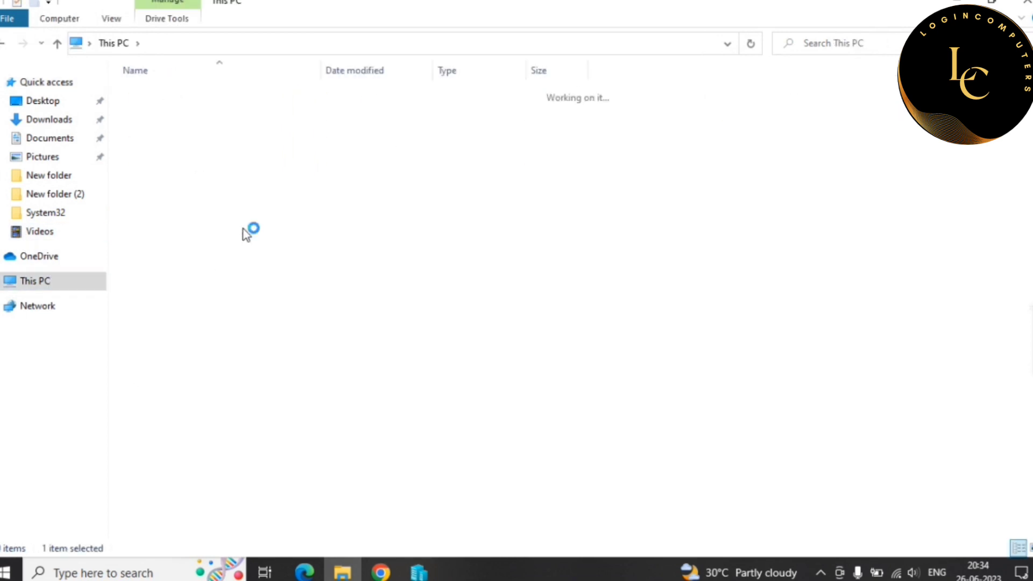
pyautogui.rightClick(166, 237)
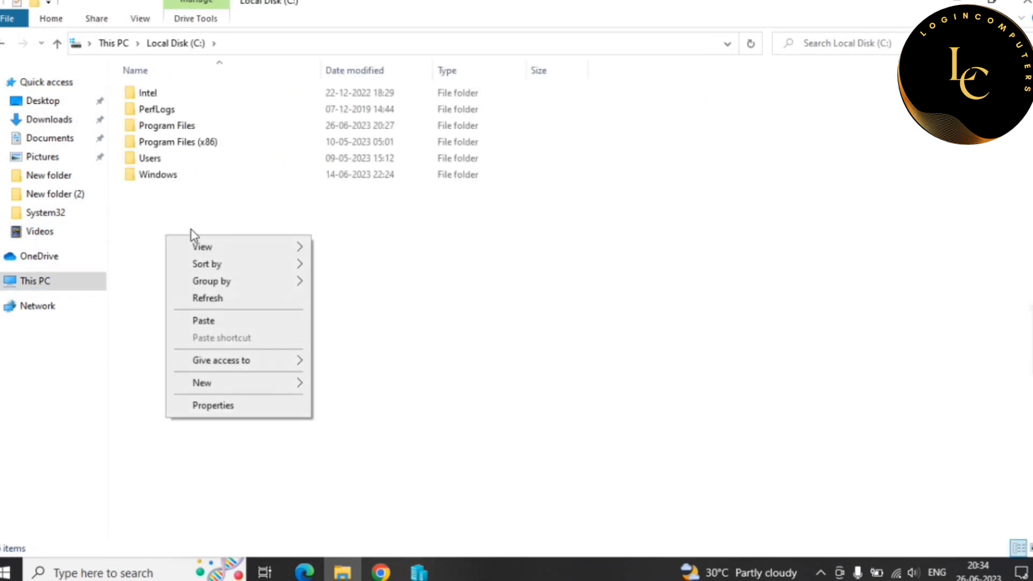
pyautogui.click(234, 322)
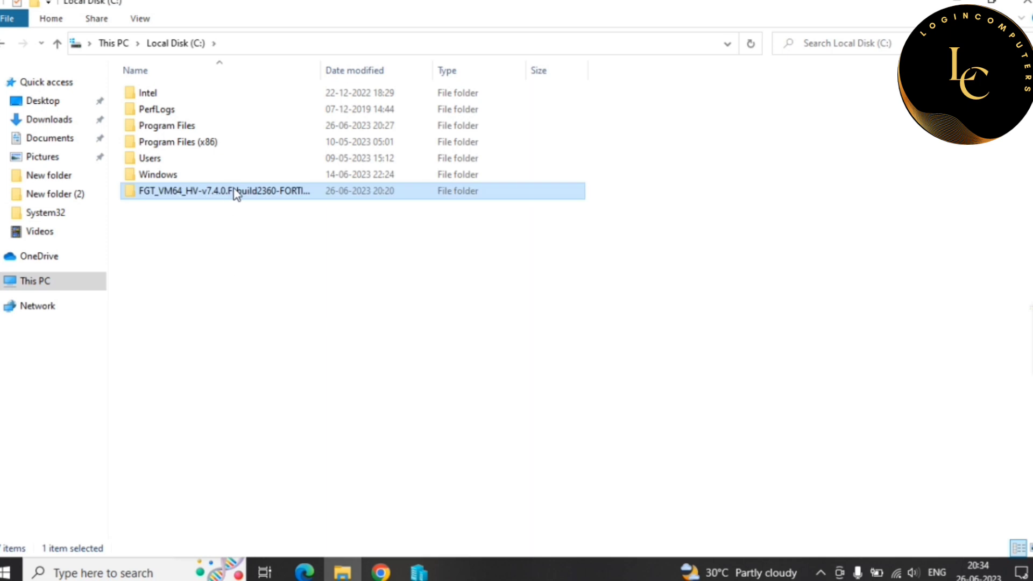
# - Rename the pasted package folder in C: to Forti
pyautogui.click(235, 193)
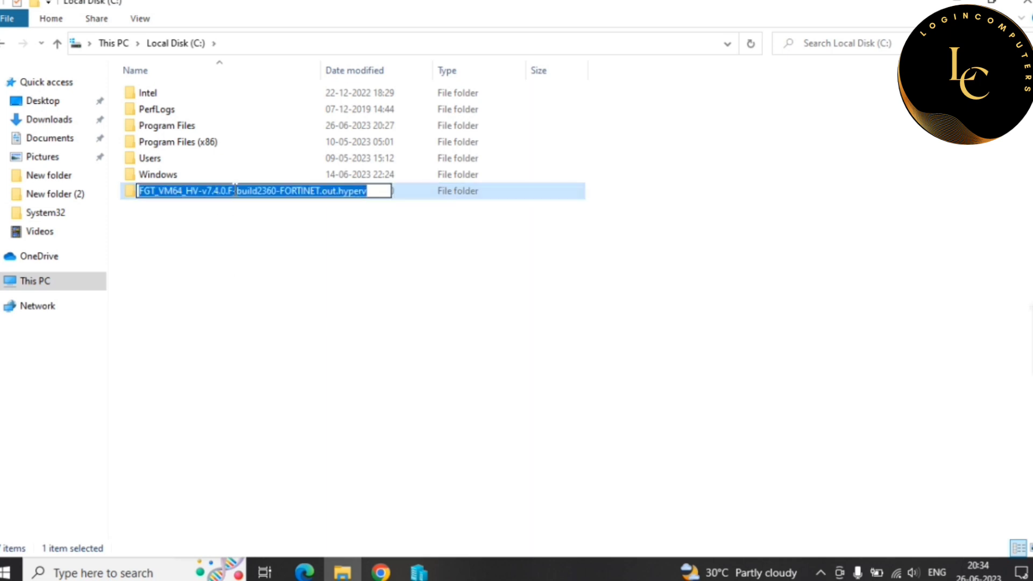
pyautogui.write('Forti')
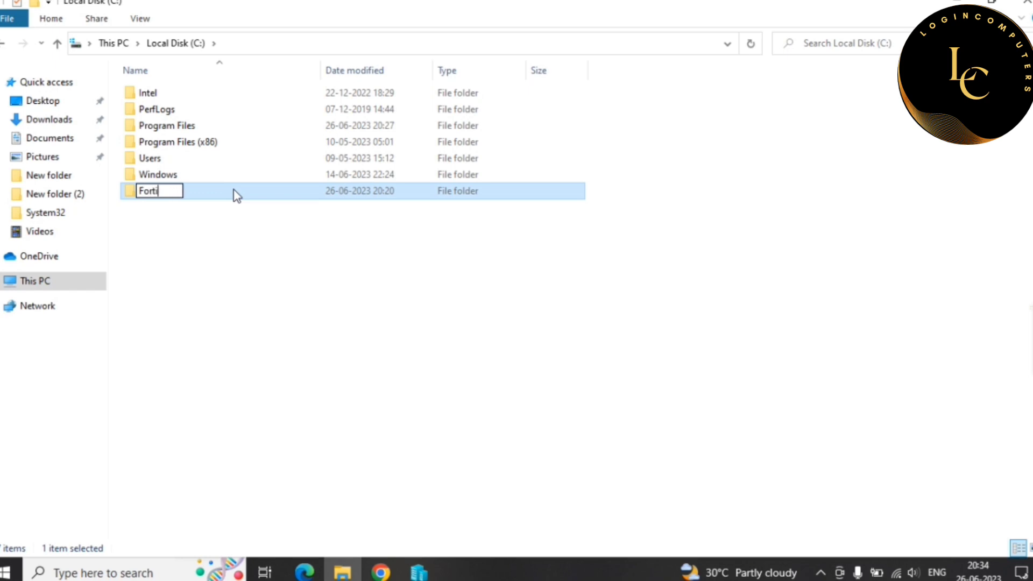
pyautogui.click(177, 260)
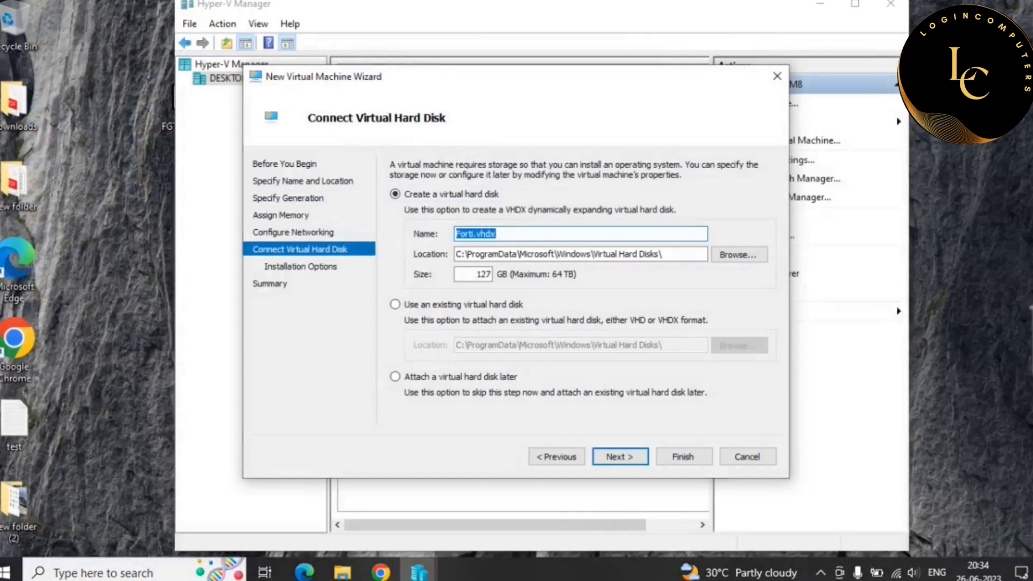
# - Attach the existing C:\Forti\Virtual Hard Disks\fortios.vhd as the VM's disk and reach the Summary page
pyautogui.click(437, 306)
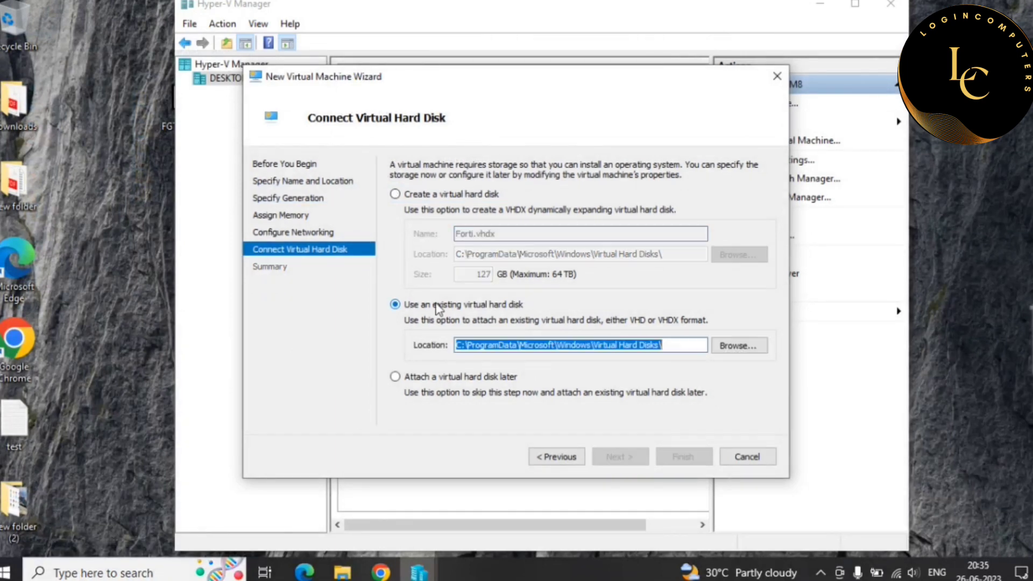
pyautogui.click(736, 348)
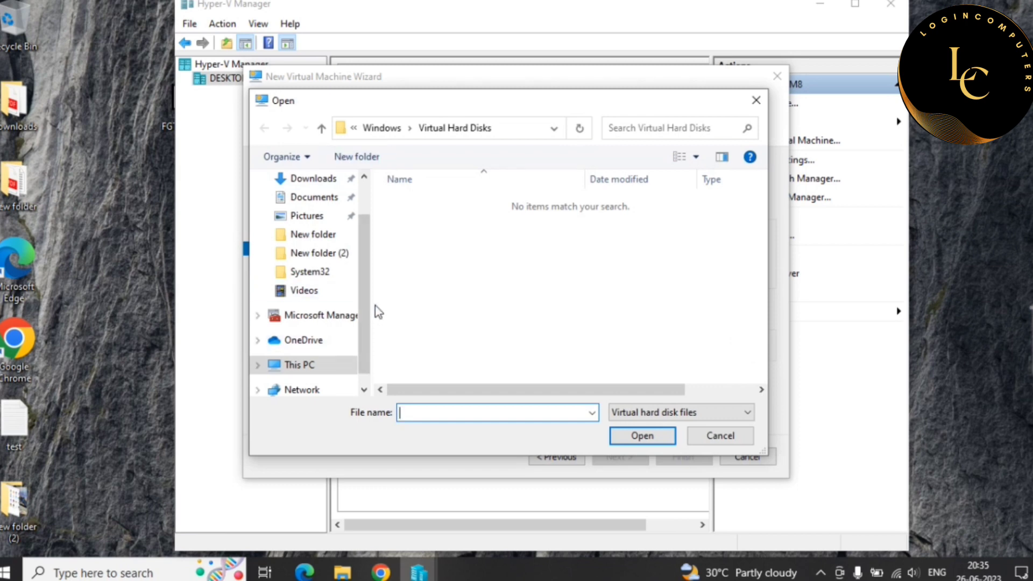
pyautogui.scroll(-1, 366, 296)
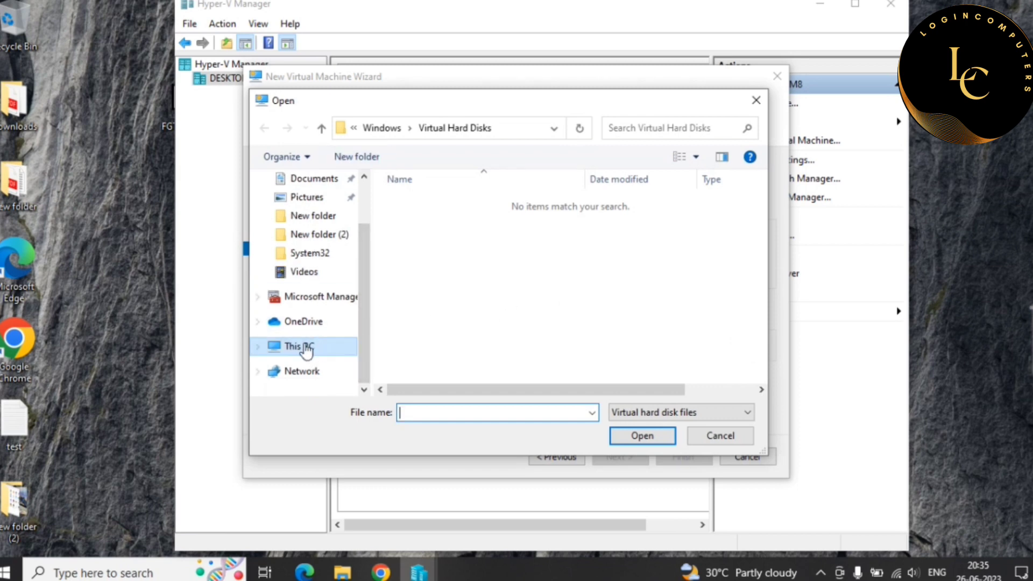
pyautogui.click(287, 347)
pyautogui.scroll(-3, 499, 355)
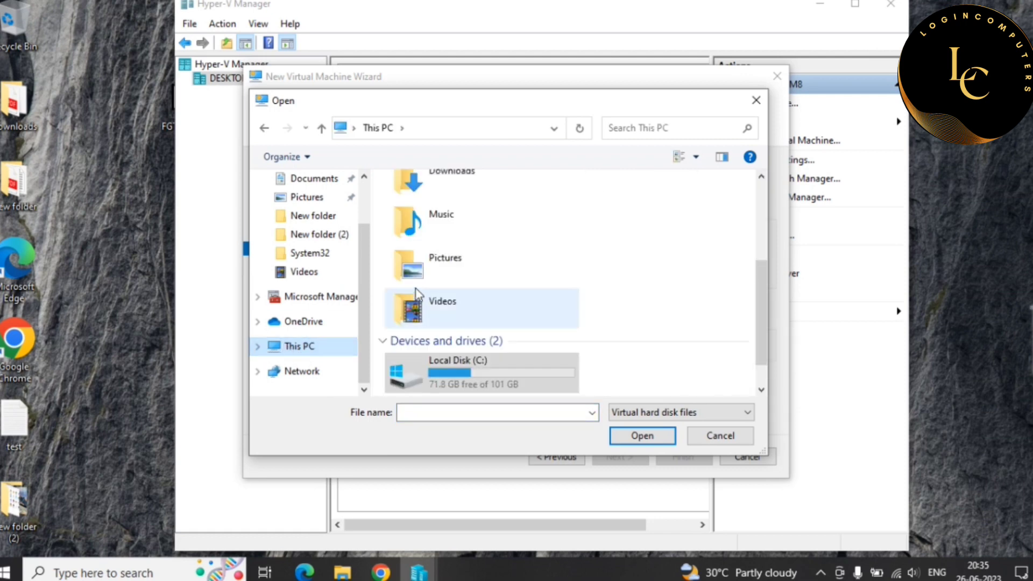
pyautogui.doubleClick(499, 366)
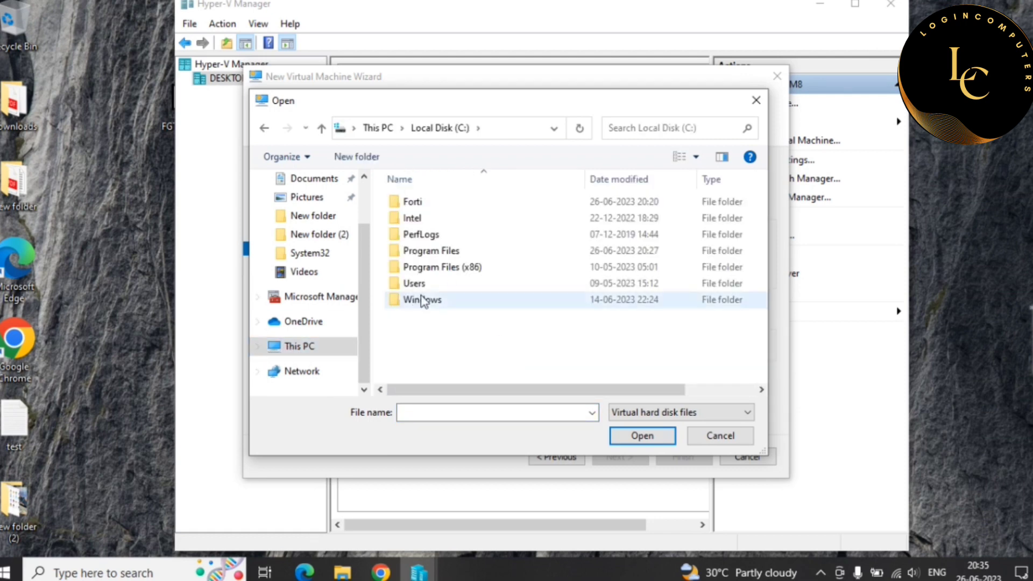
pyautogui.doubleClick(411, 202)
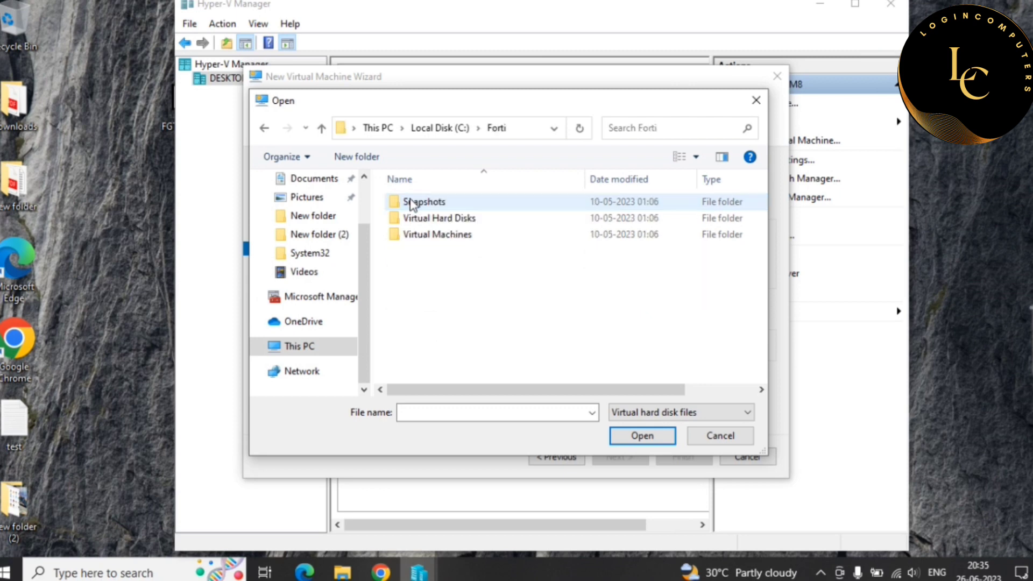
pyautogui.doubleClick(445, 219)
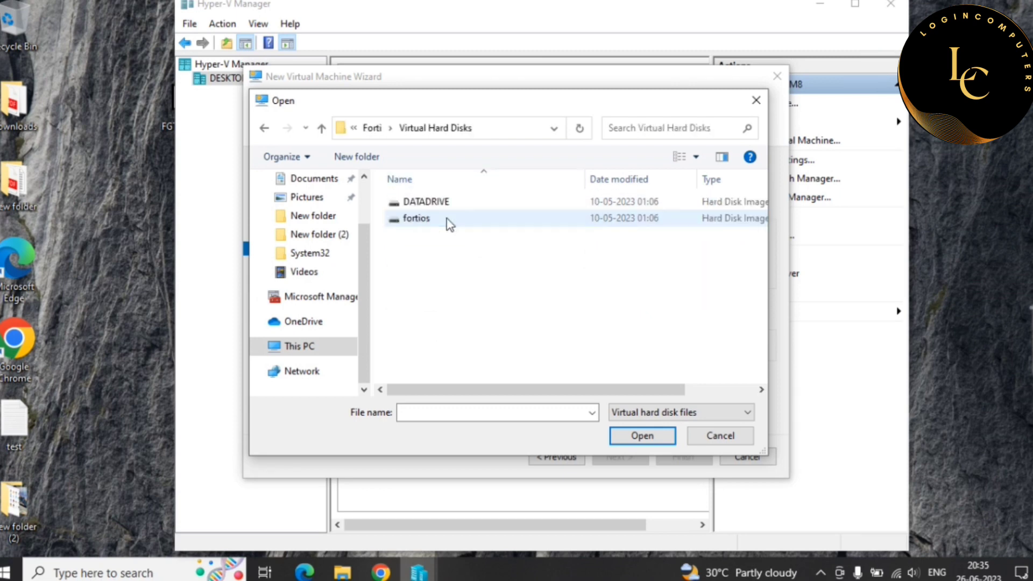
pyautogui.doubleClick(414, 218)
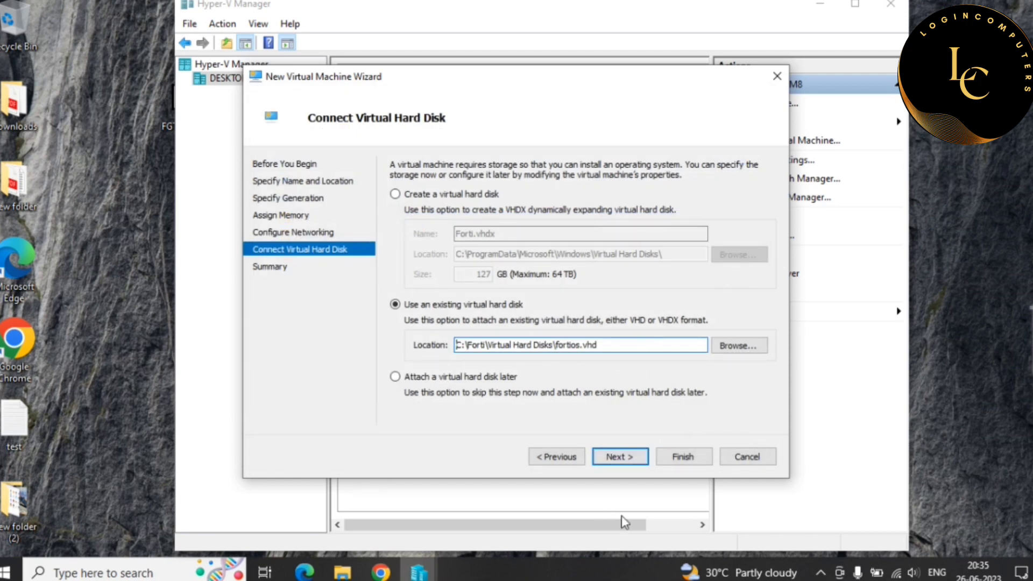
pyautogui.click(623, 463)
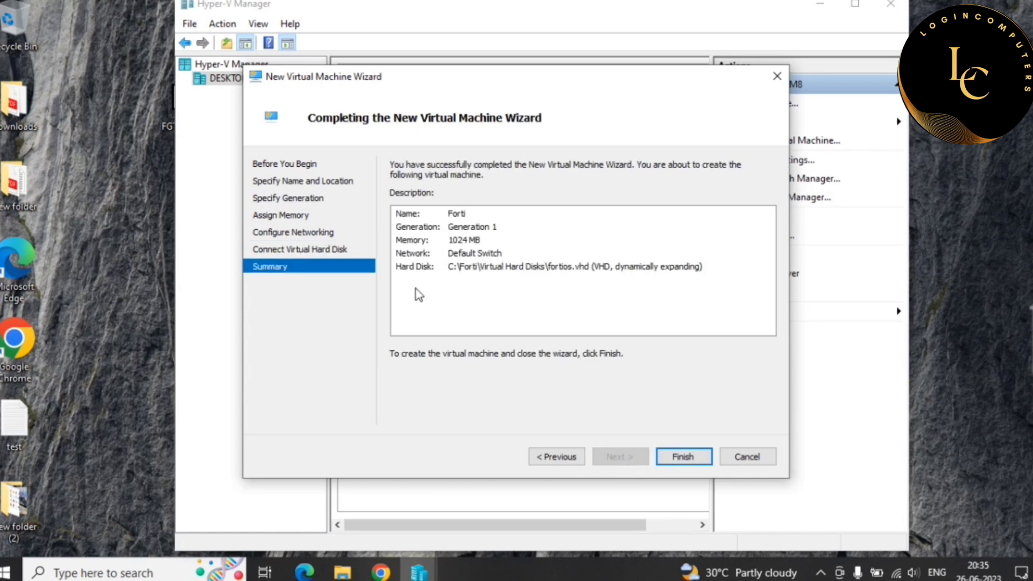
# - Finish the wizard to create the Forti VM, then connect to its console
pyautogui.click(684, 457)
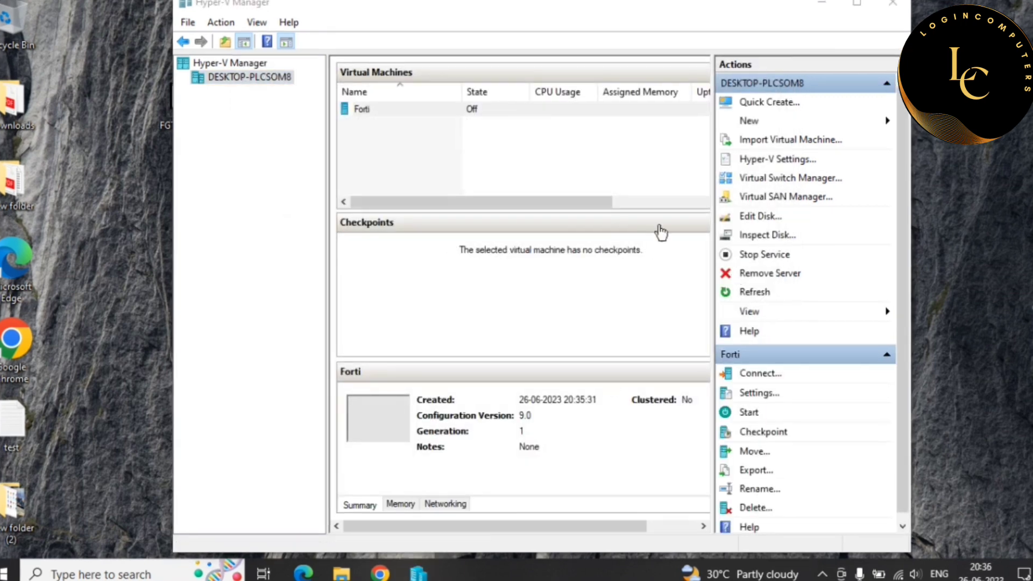
pyautogui.rightClick(368, 114)
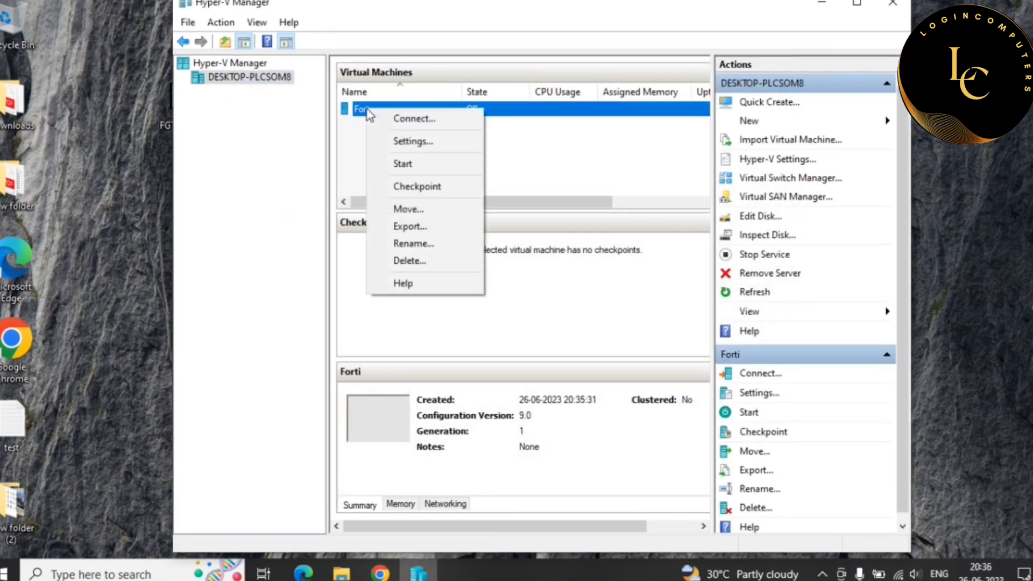
pyautogui.click(414, 118)
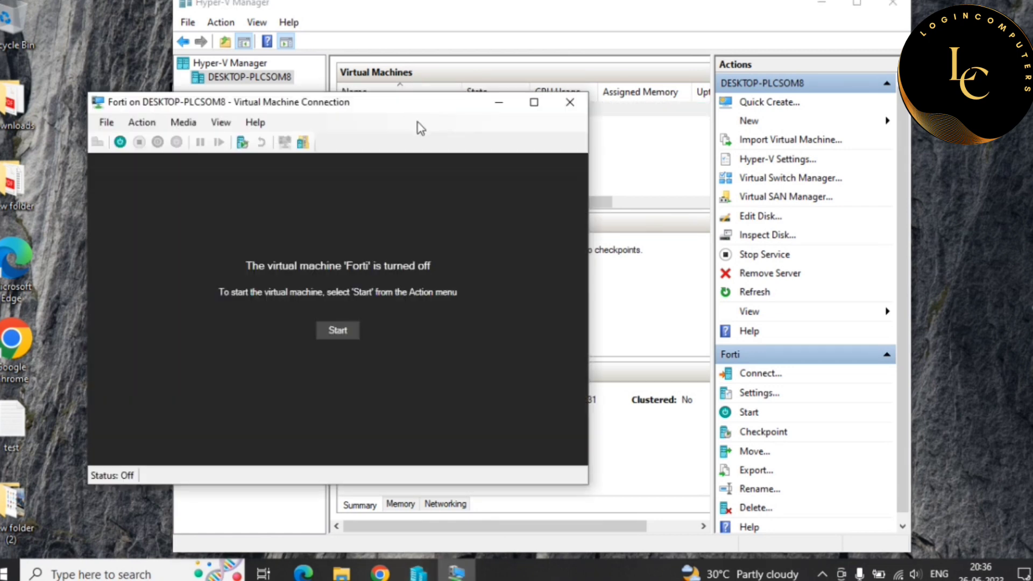
# - Start the Forti VM and let FortiOS boot to the FortiGate-VM64-HV login prompt
pyautogui.click(338, 330)
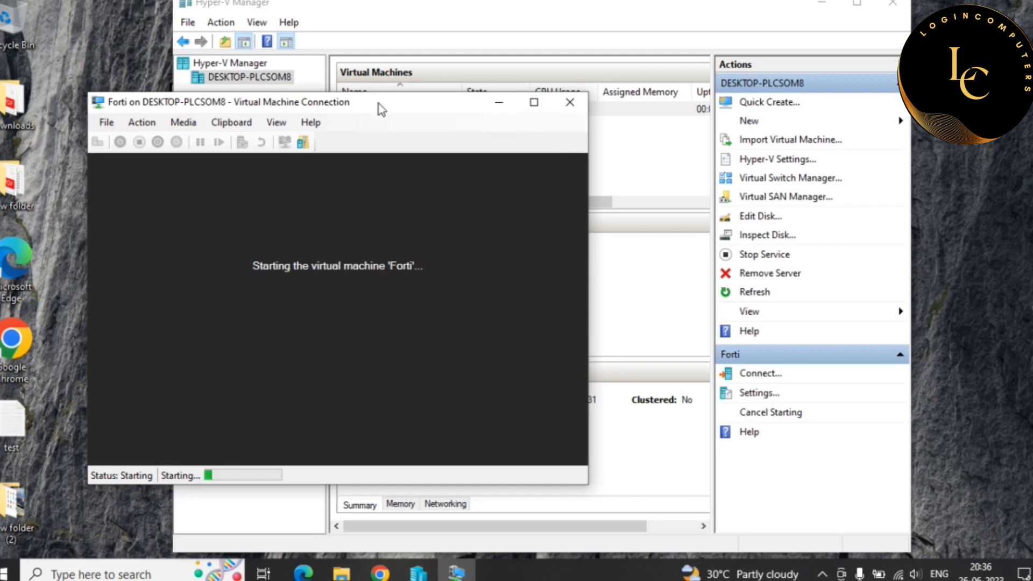
pyautogui.moveTo(381, 109); pyautogui.dragTo(537, 99)
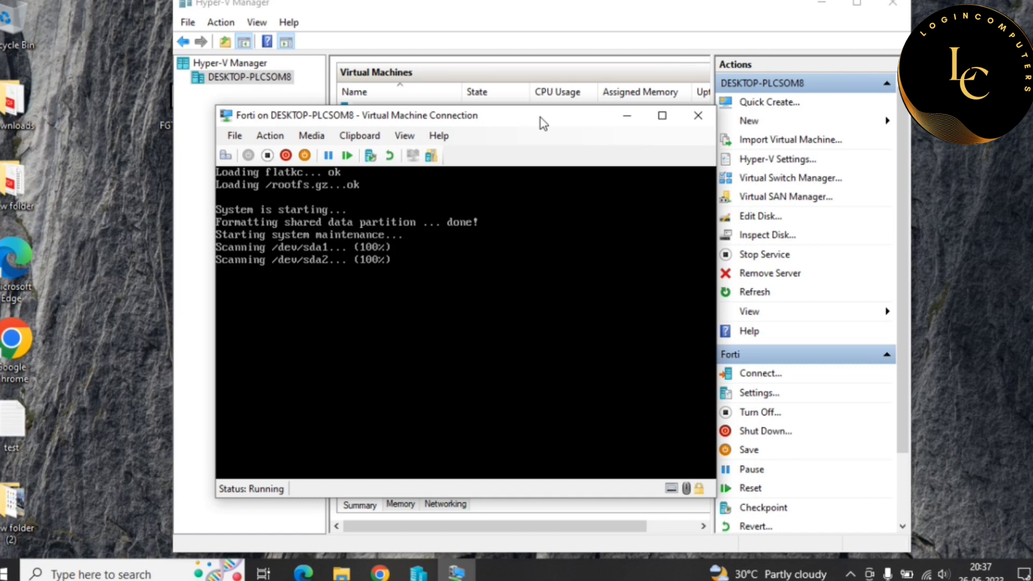
pyautogui.click(446, 328)
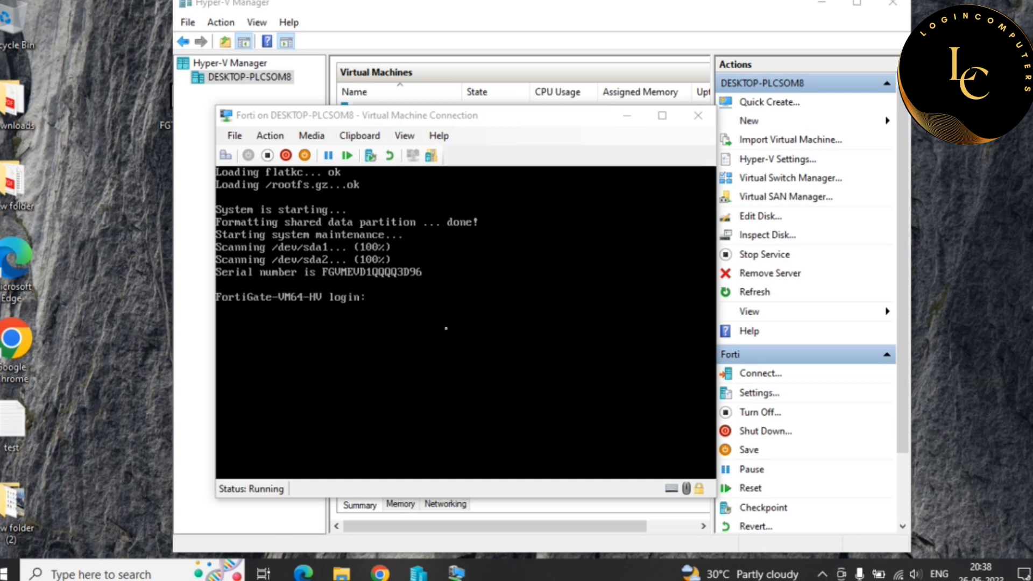
# - Log in to the FortiGate console as admin with a blank password and set a new password
pyautogui.click(378, 307)
pyautogui.press('Return')
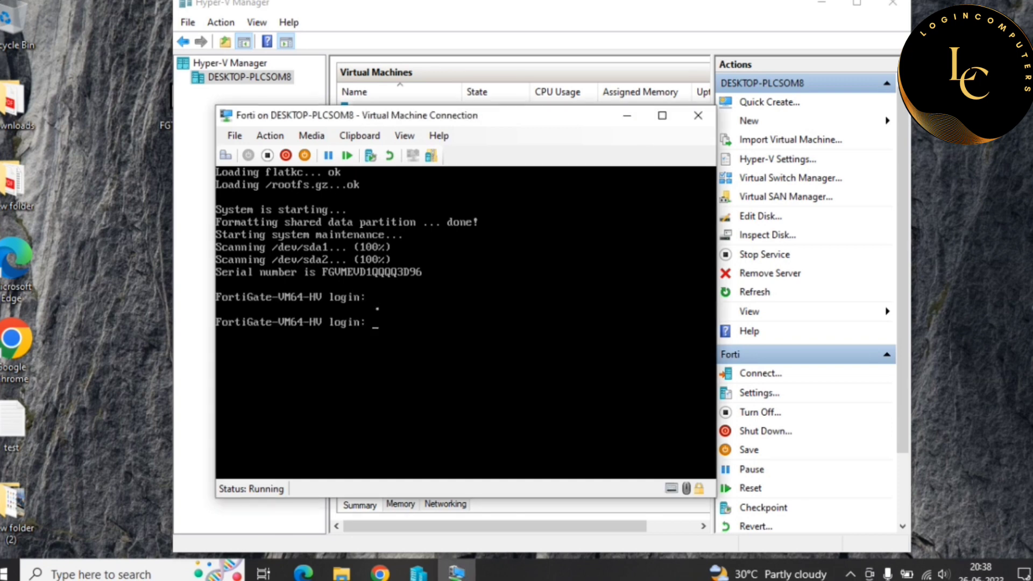
pyautogui.write('admin')
pyautogui.press('Return')
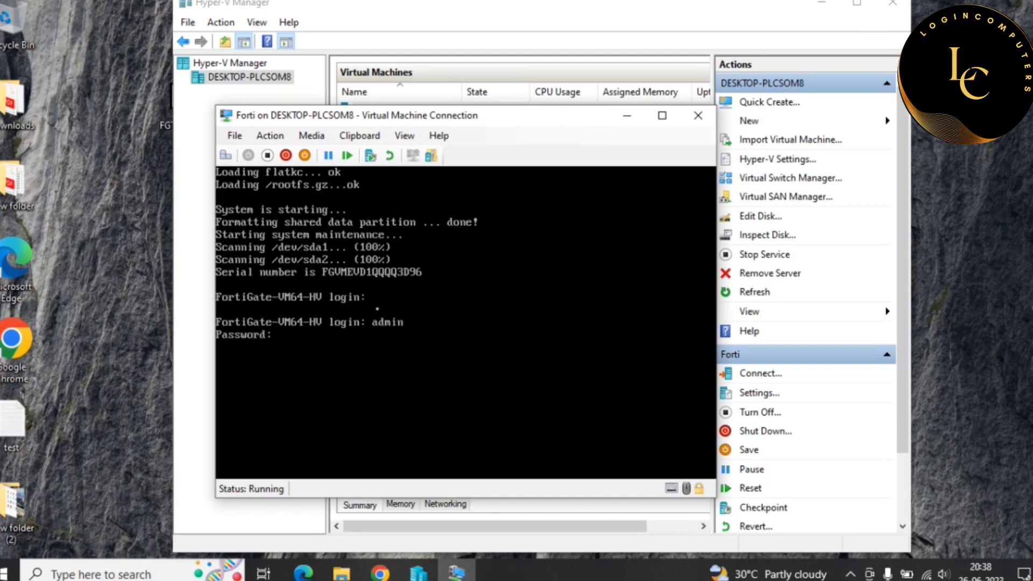
pyautogui.press('Return')
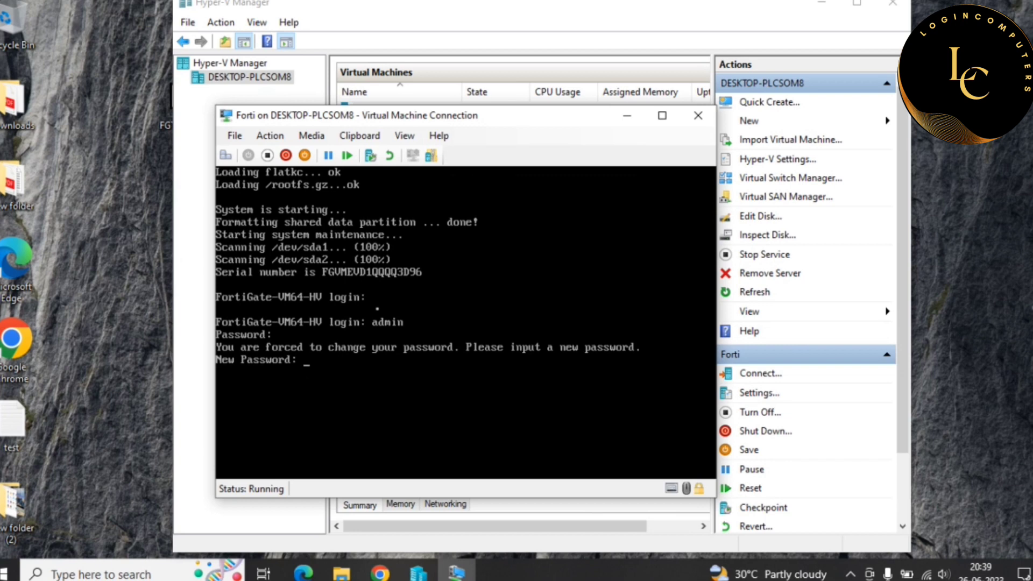
pyautogui.press('Return')
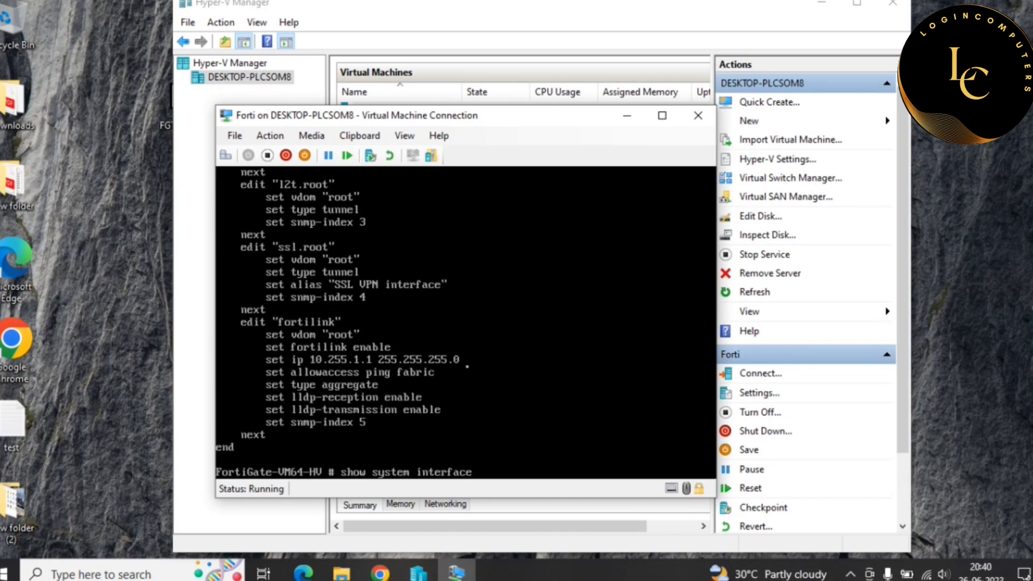
# - Complete the show system interface command with ? to list port1 at DHCP address 172.19.245.33
pyautogui.press('BackSpace')
pyautogui.write('e')
pyautogui.press('?')
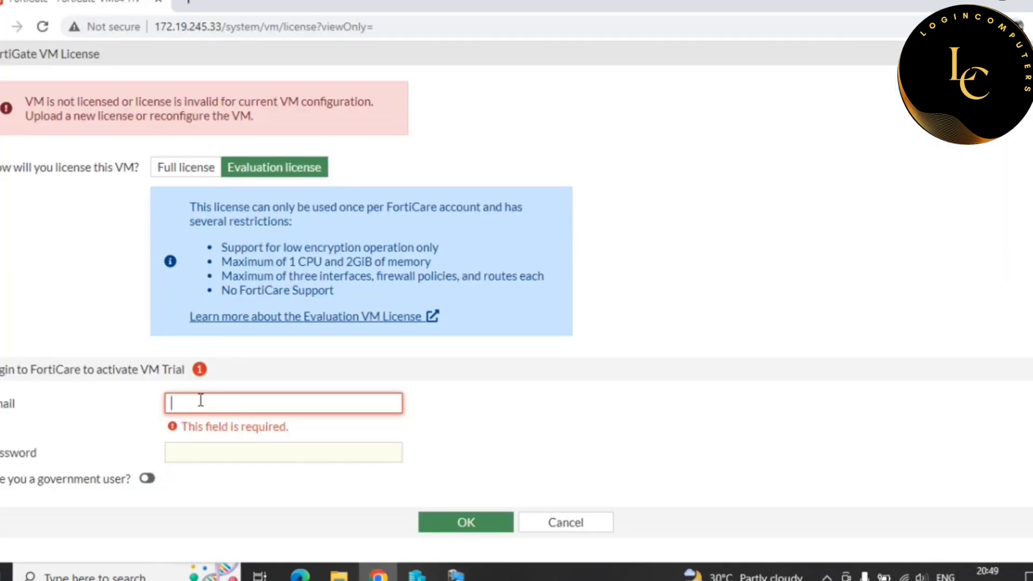
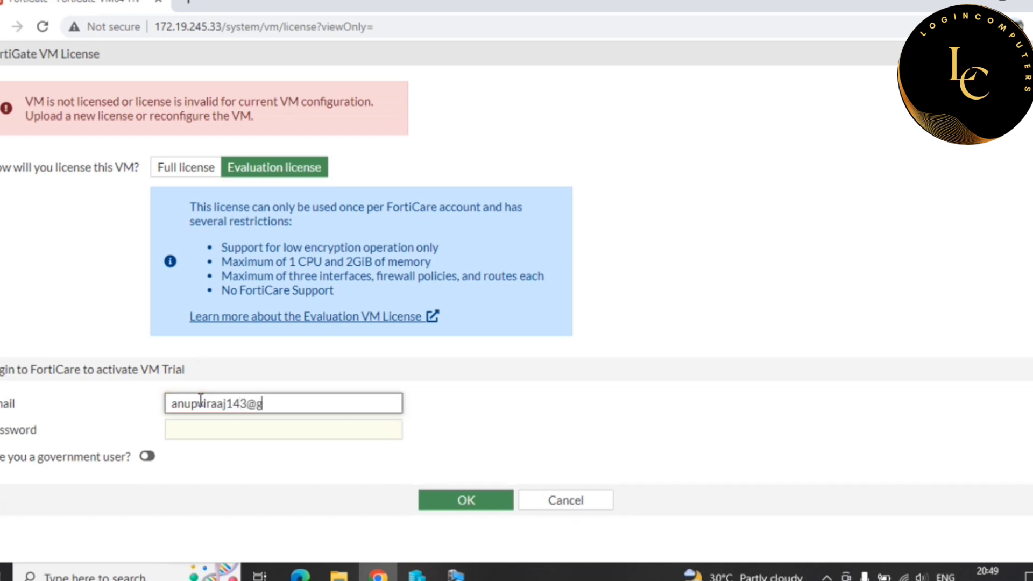
# - Enter the FortiCare account e-mail and password for the evaluation license and submit it
pyautogui.click(228, 423)
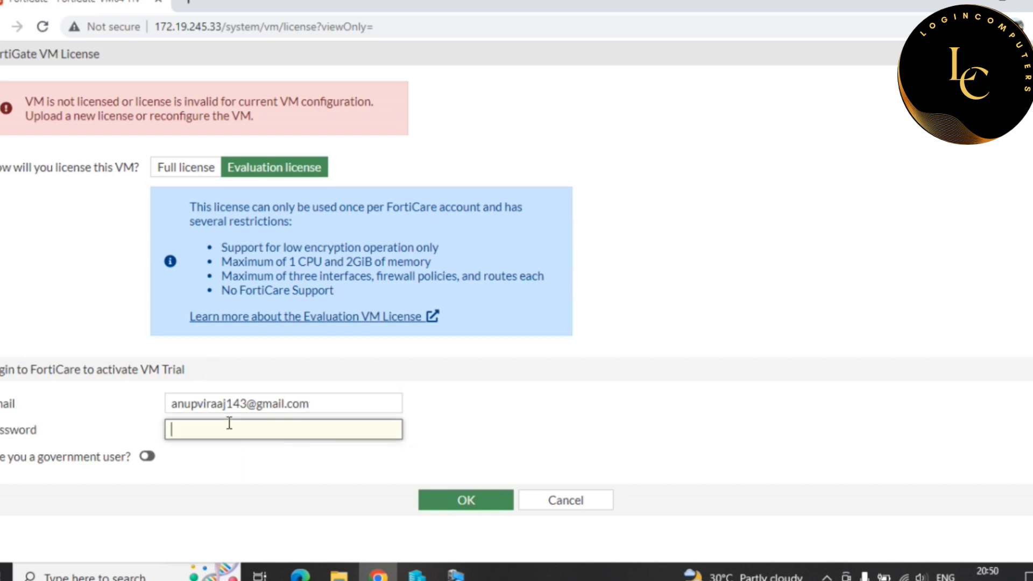
pyautogui.write('••••••••••••')
pyautogui.click(466, 495)
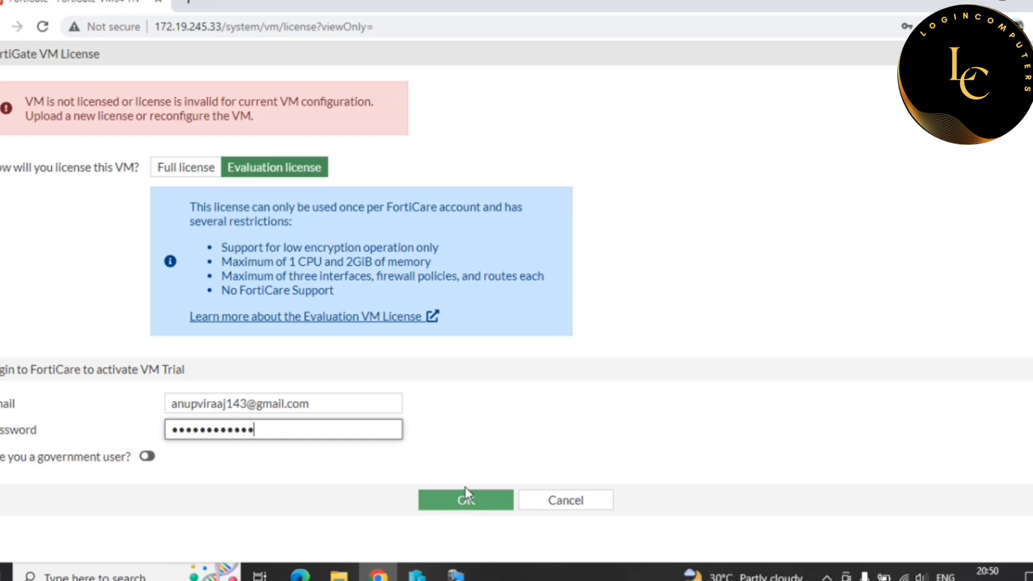